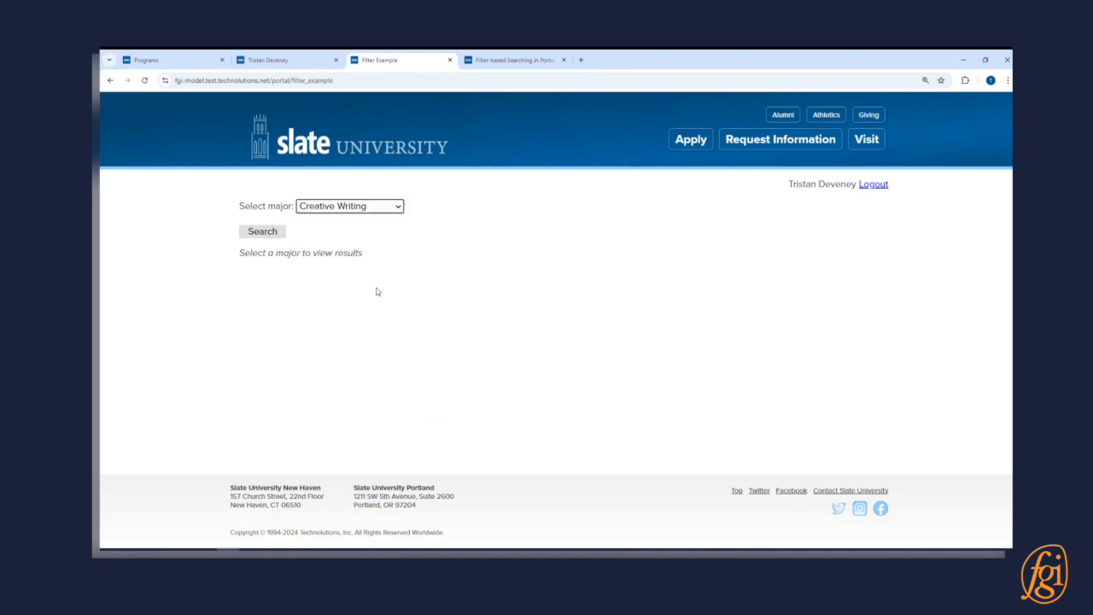
- Search the portal for applicants with the Creative Writing major and look through the results
{"action": "left_click", "coordinate": [280, 239]}
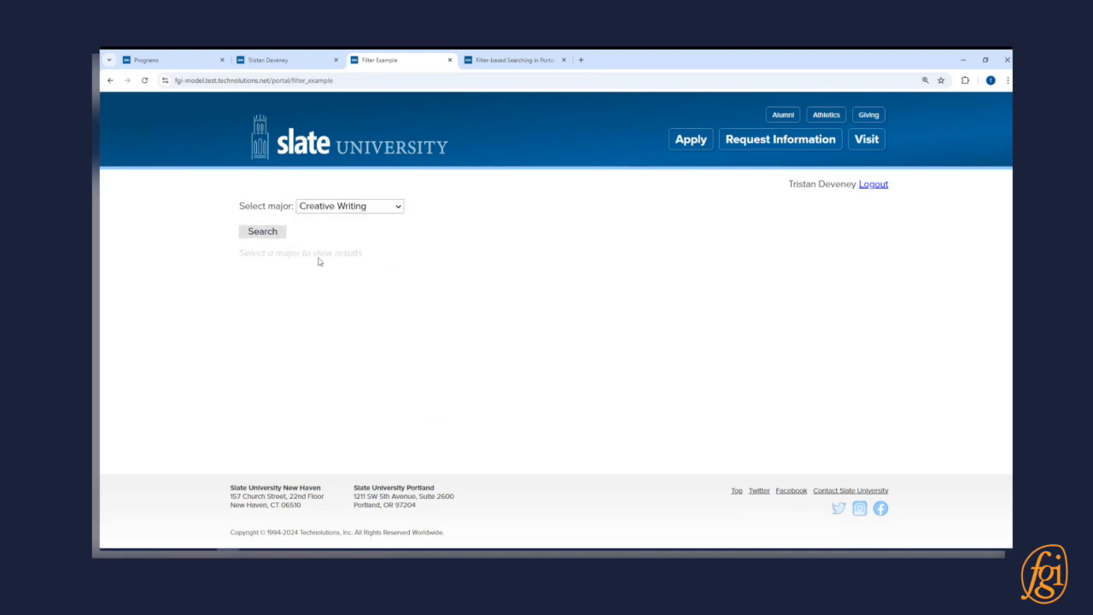
{"action": "scroll", "coordinate": [456, 334], "scroll_direction": "down", "scroll_amount": 1}
{"action": "scroll", "coordinate": [446, 330], "scroll_direction": "up", "scroll_amount": 1}
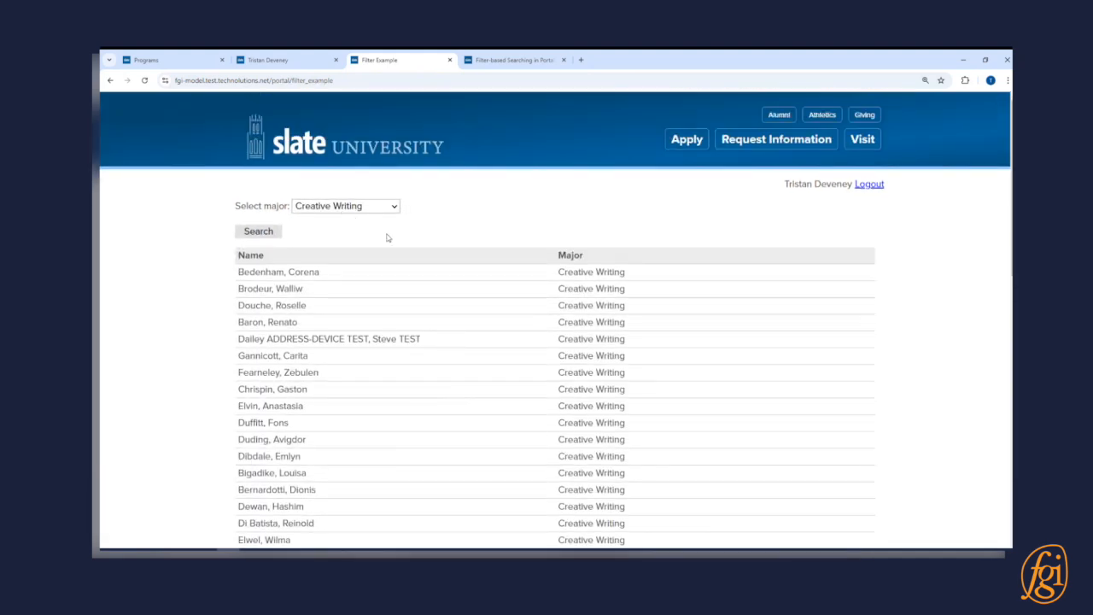
- Review the Programs query, examining its base, exports, filter and sort
{"action": "left_click", "coordinate": [193, 60]}
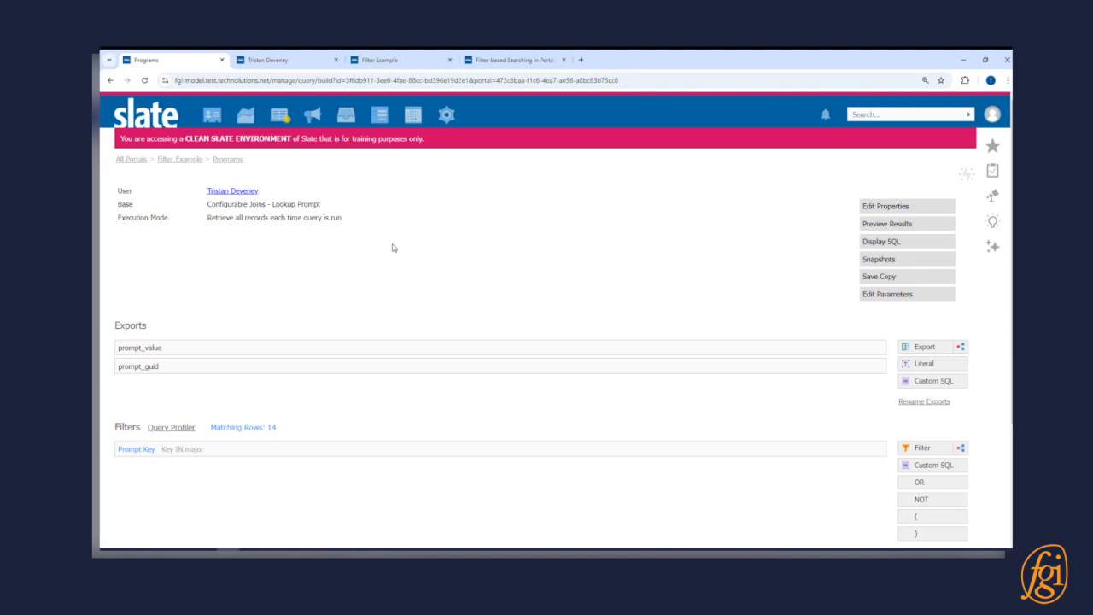
{"action": "left_click_drag", "start_coordinate": [264, 207], "coordinate": [336, 211]}
{"action": "left_click", "coordinate": [384, 243]}
{"action": "scroll", "coordinate": [310, 312], "scroll_direction": "down", "scroll_amount": 3}
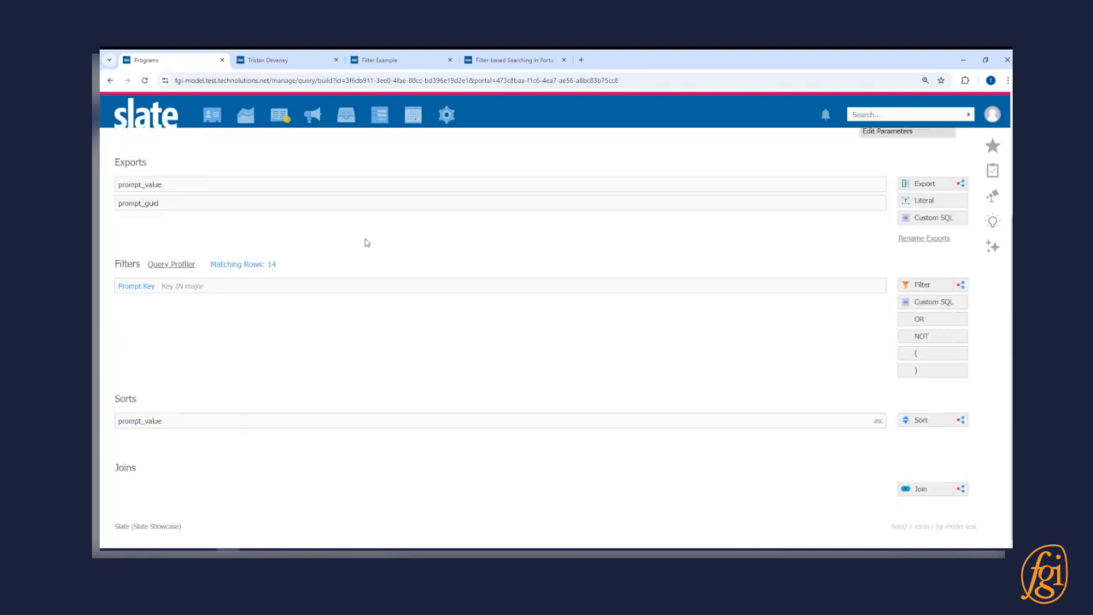
{"action": "scroll", "coordinate": [315, 302], "scroll_direction": "up", "scroll_amount": 3}
- Examine the source code of the Majors part in the Filter Example portal's Default view, then return to the portal without changing it
{"action": "left_click", "coordinate": [177, 161]}
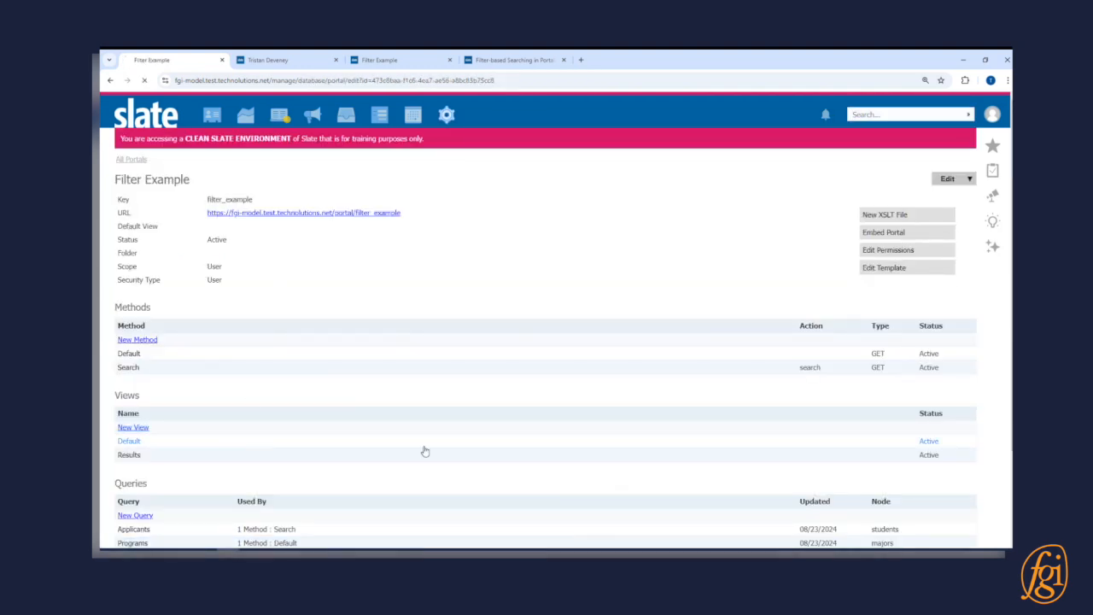
{"action": "left_click", "coordinate": [422, 450]}
{"action": "left_click", "coordinate": [358, 304]}
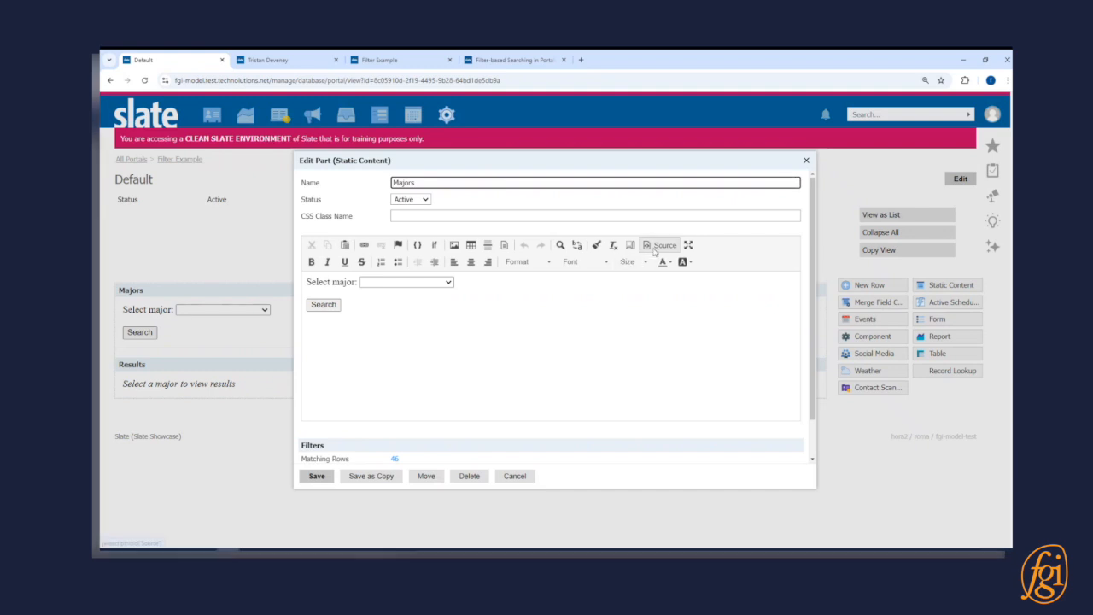
{"action": "left_click", "coordinate": [665, 245]}
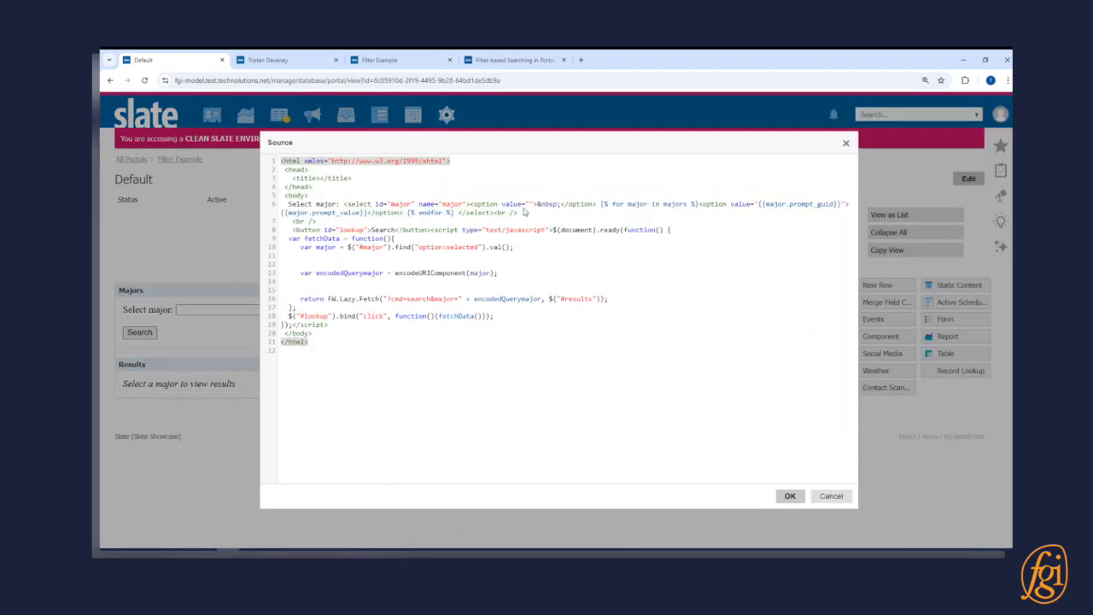
{"action": "left_click", "coordinate": [528, 216]}
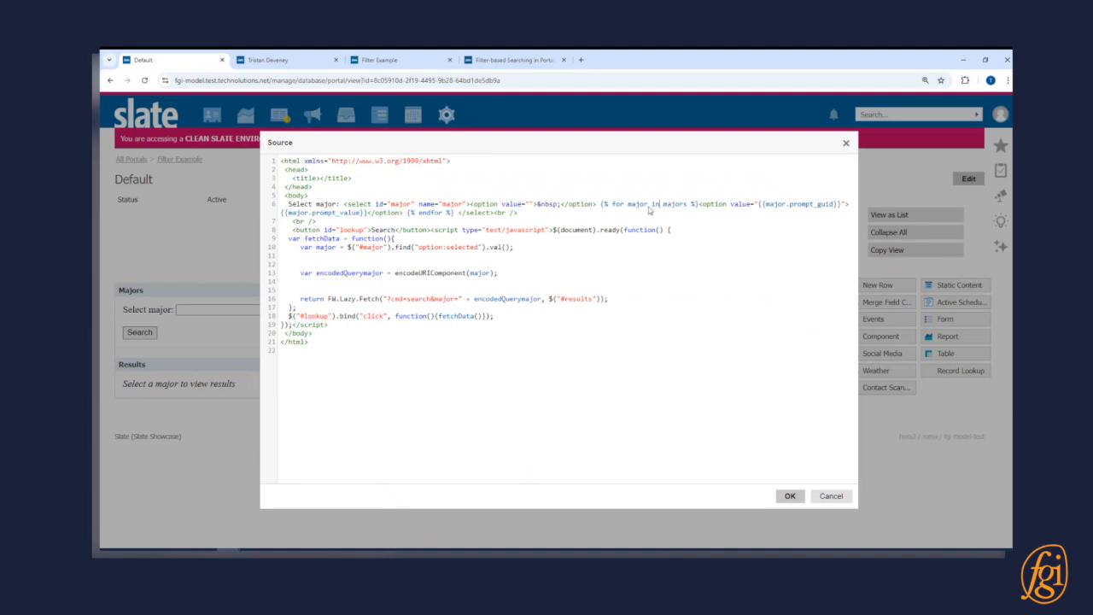
{"action": "left_click", "coordinate": [701, 208]}
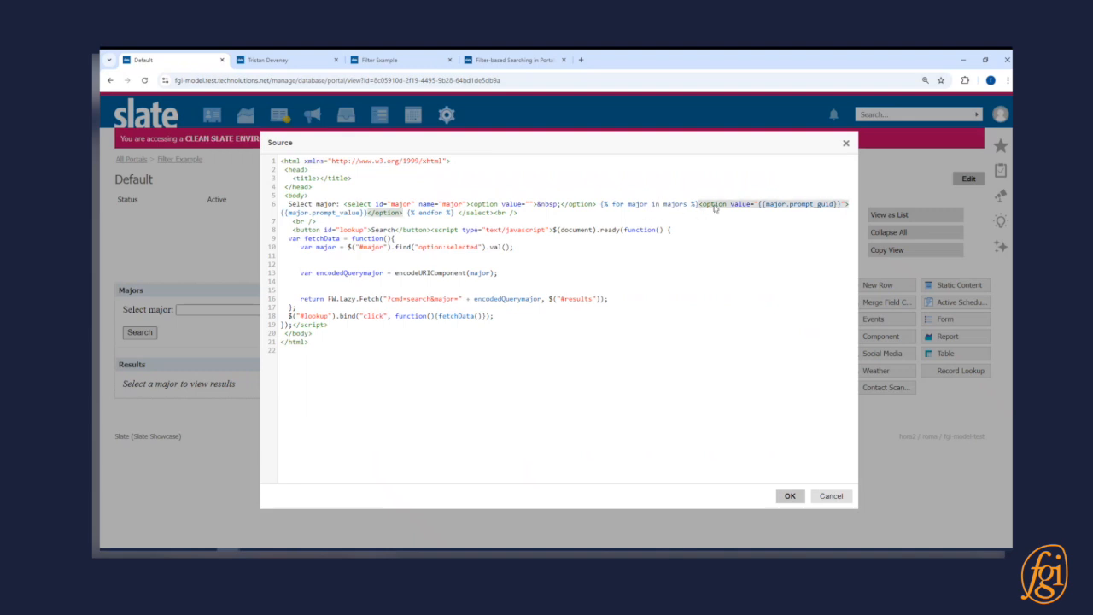
{"action": "left_click", "coordinate": [830, 496]}
{"action": "left_click", "coordinate": [599, 150]}
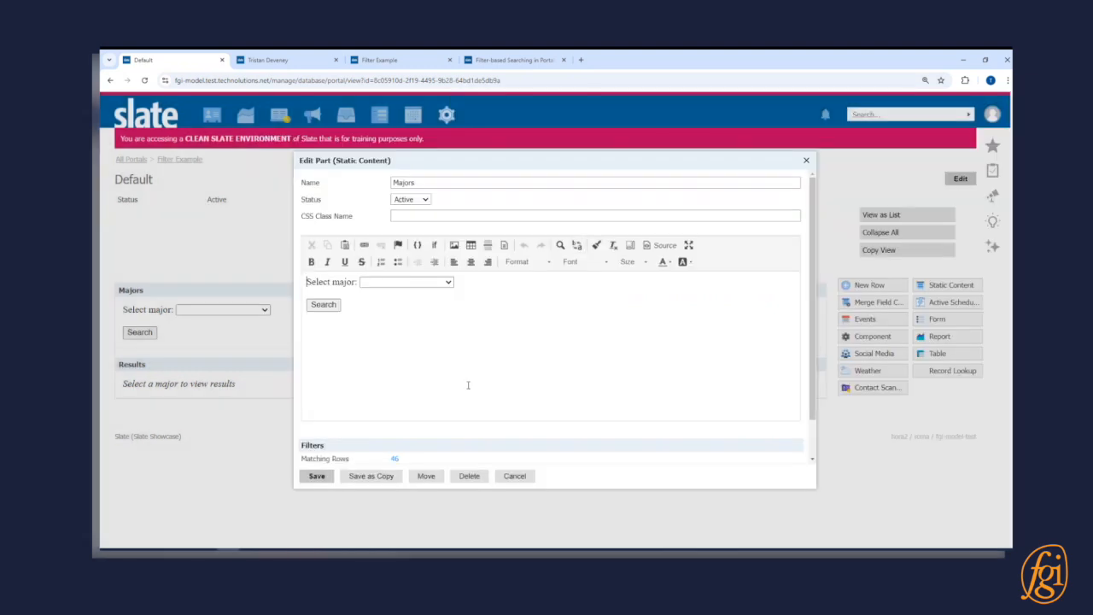
{"action": "left_click", "coordinate": [516, 474]}
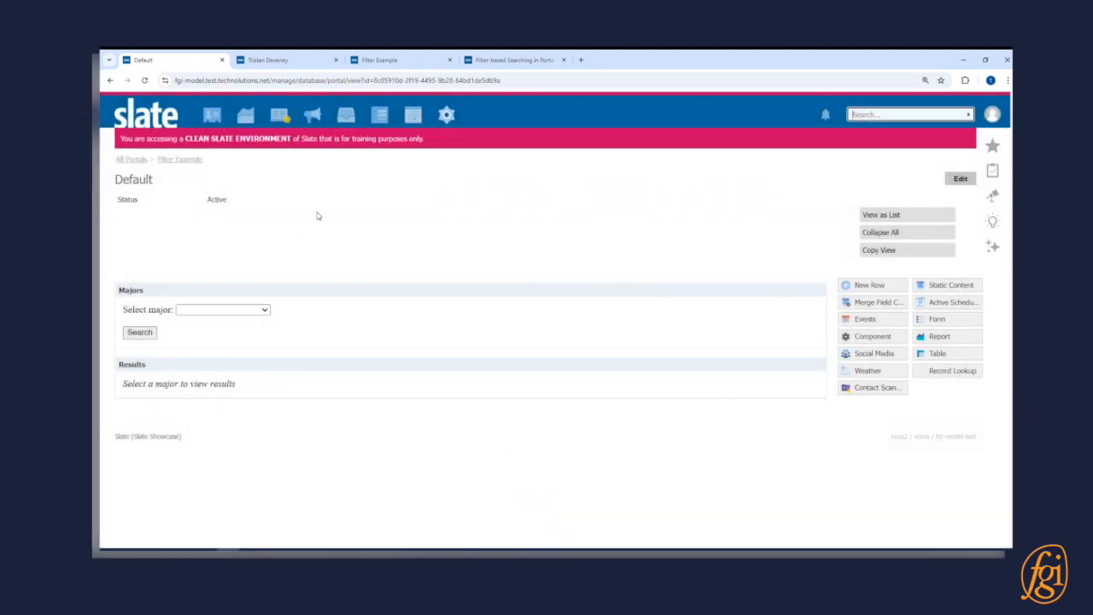
{"action": "left_click", "coordinate": [181, 160]}
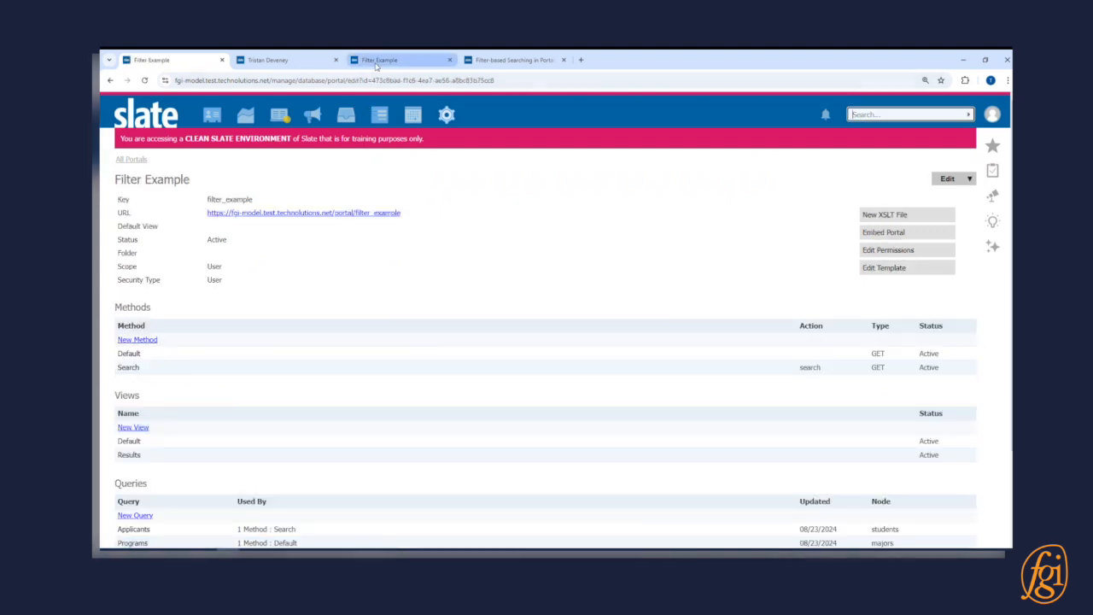
- Check which majors the live Filter Example portal offers for selection
{"action": "left_click", "coordinate": [377, 64]}
{"action": "left_click", "coordinate": [367, 208]}
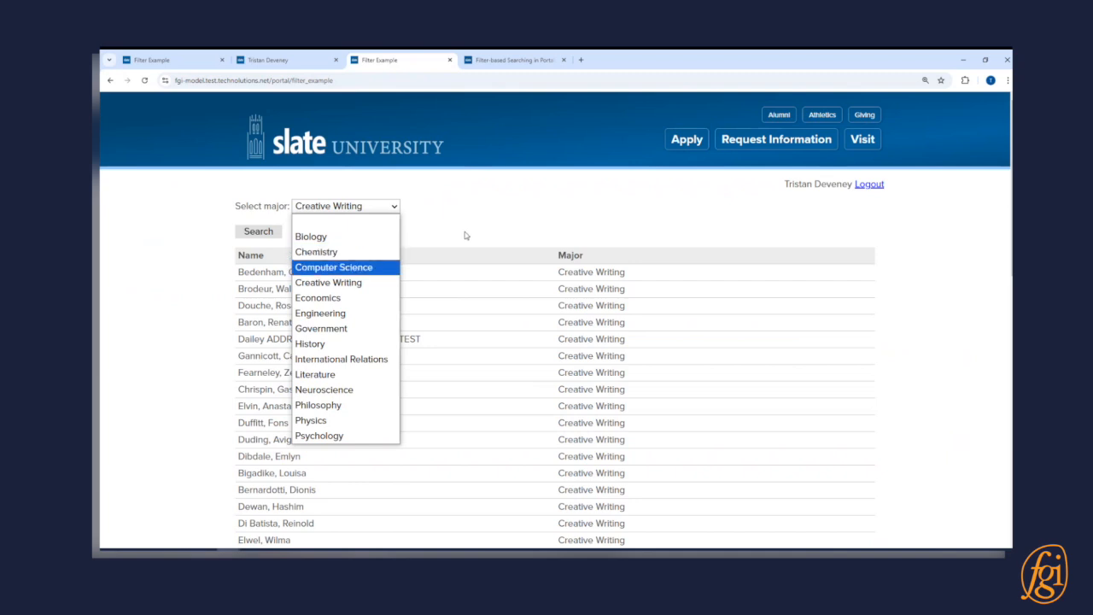
{"action": "key", "text": "Up"}
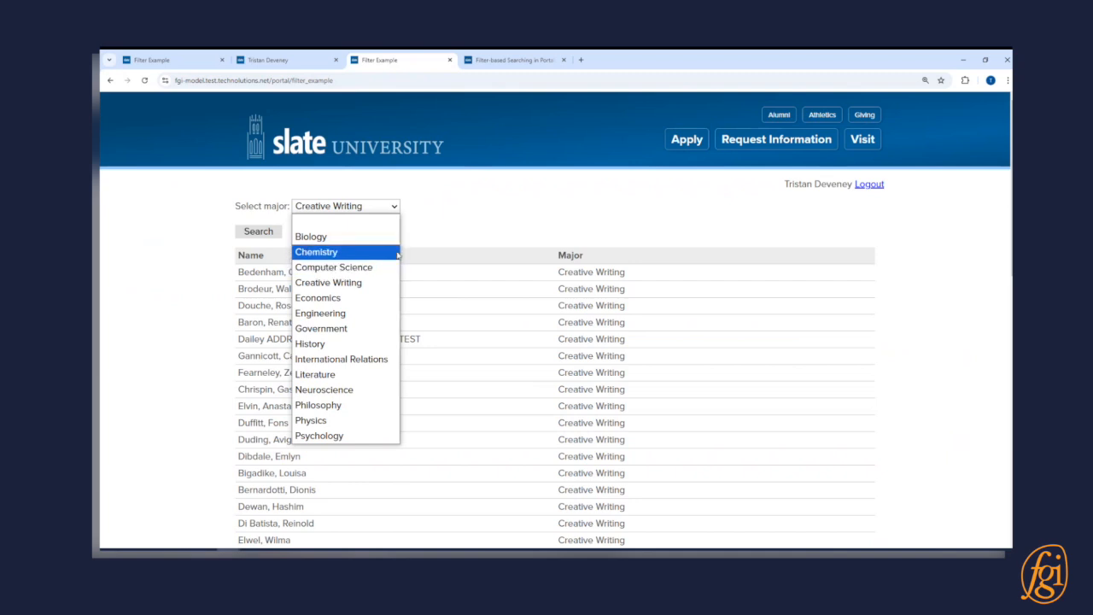
{"action": "left_click", "coordinate": [478, 233]}
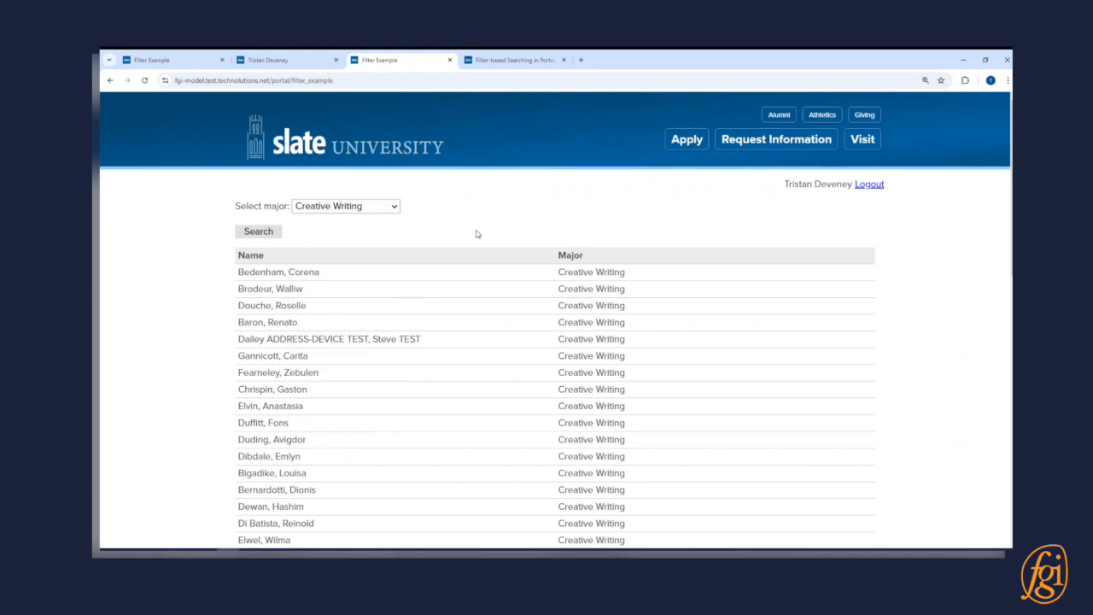
{"action": "left_click", "coordinate": [373, 210]}
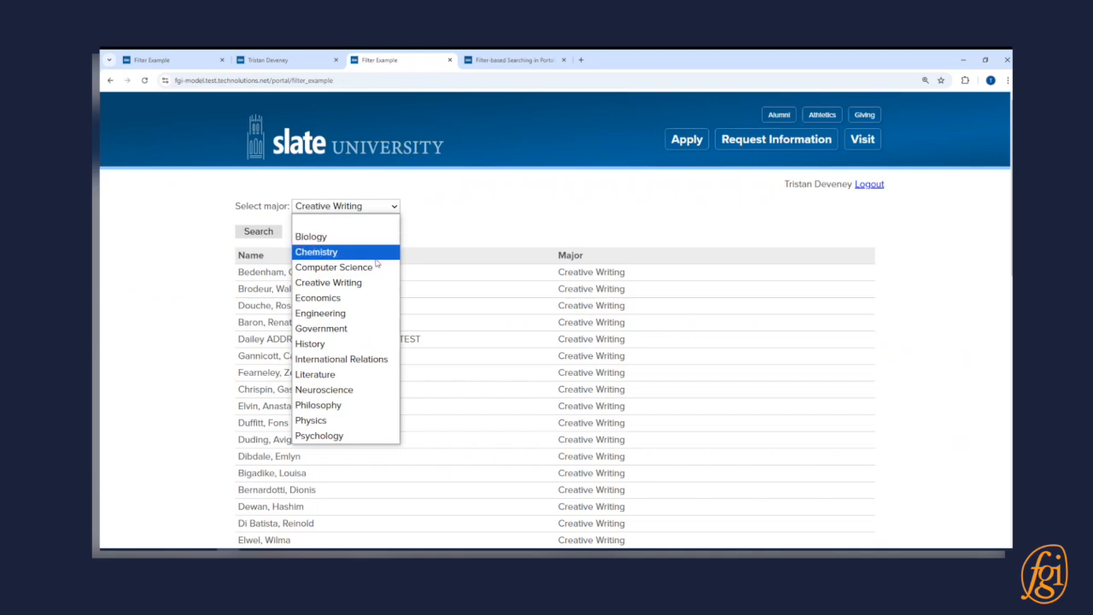
- Assign Biology, Creative Writing and Government as User Programs in the user's account details and save them
{"action": "left_click", "coordinate": [265, 59]}
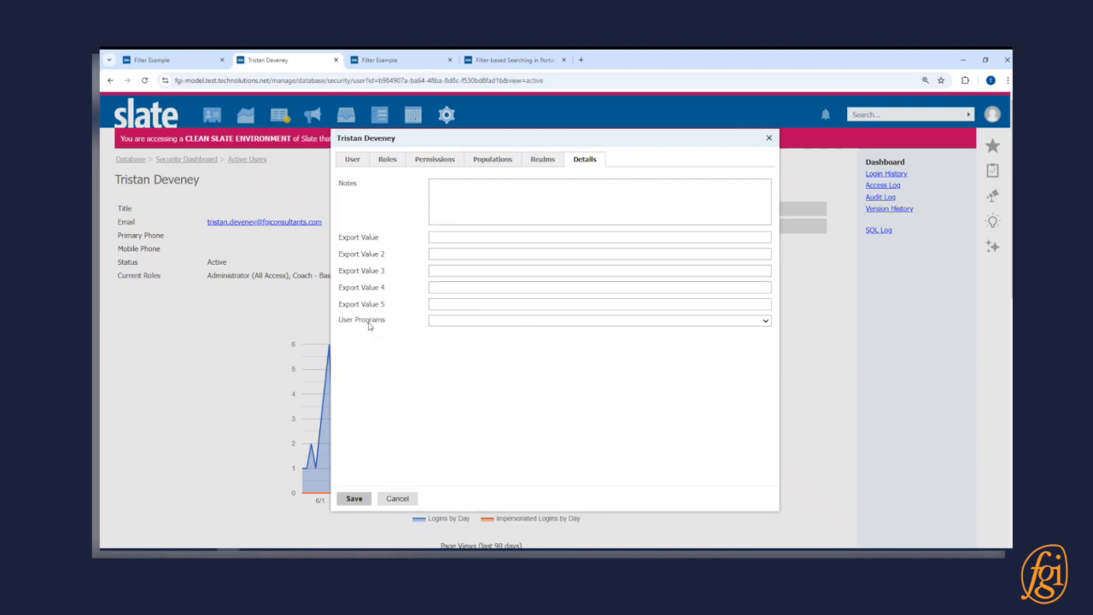
{"action": "left_click", "coordinate": [443, 321]}
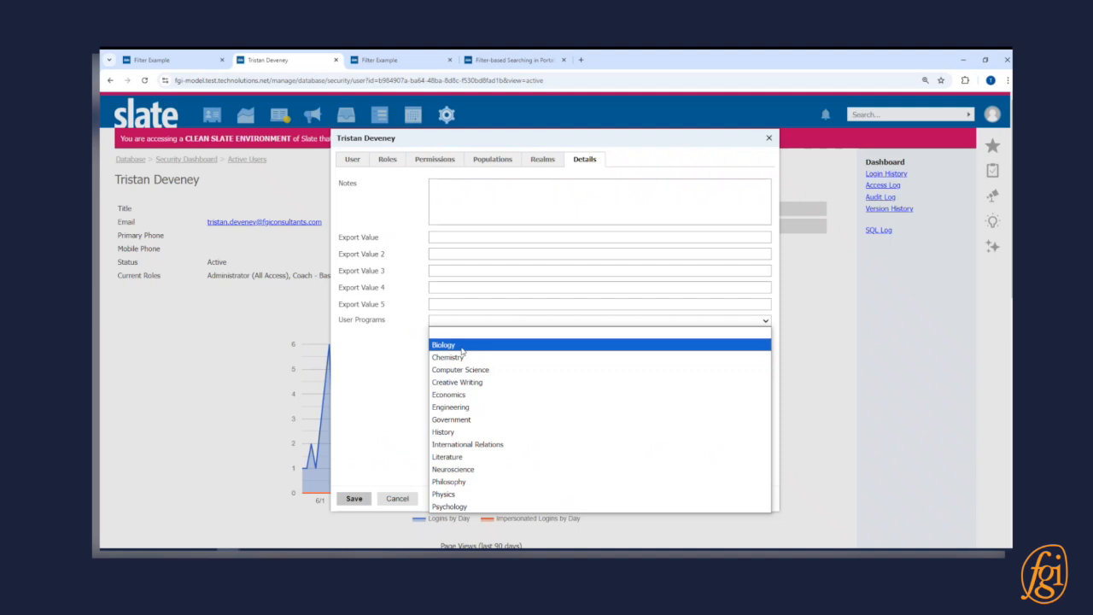
{"action": "left_click", "coordinate": [461, 345]}
{"action": "left_click", "coordinate": [462, 331]}
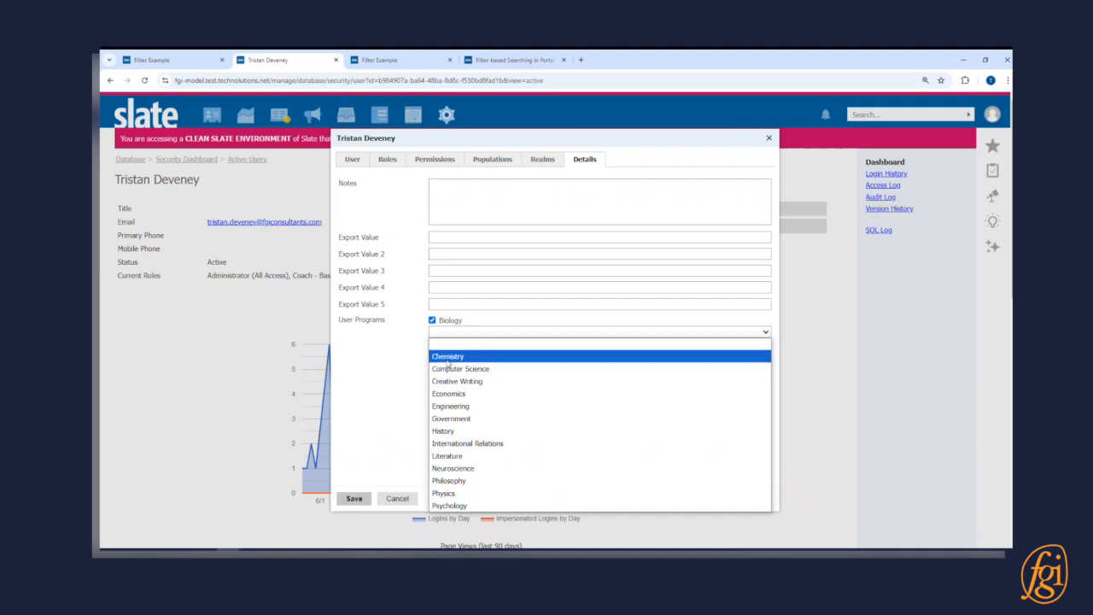
{"action": "left_click", "coordinate": [490, 381]}
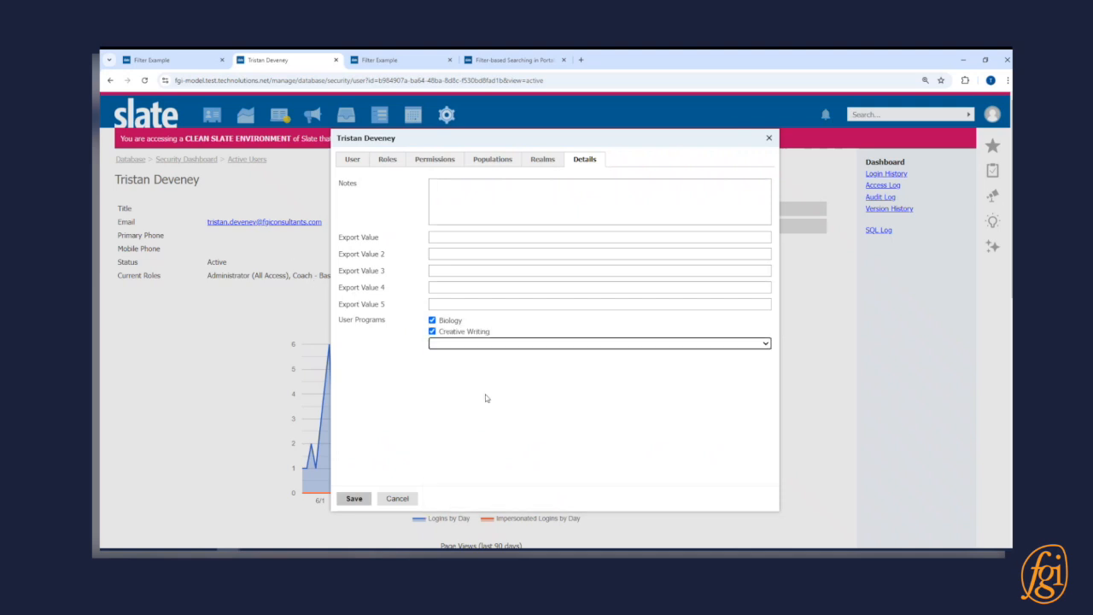
{"action": "left_click", "coordinate": [481, 342]}
{"action": "left_click", "coordinate": [482, 418]}
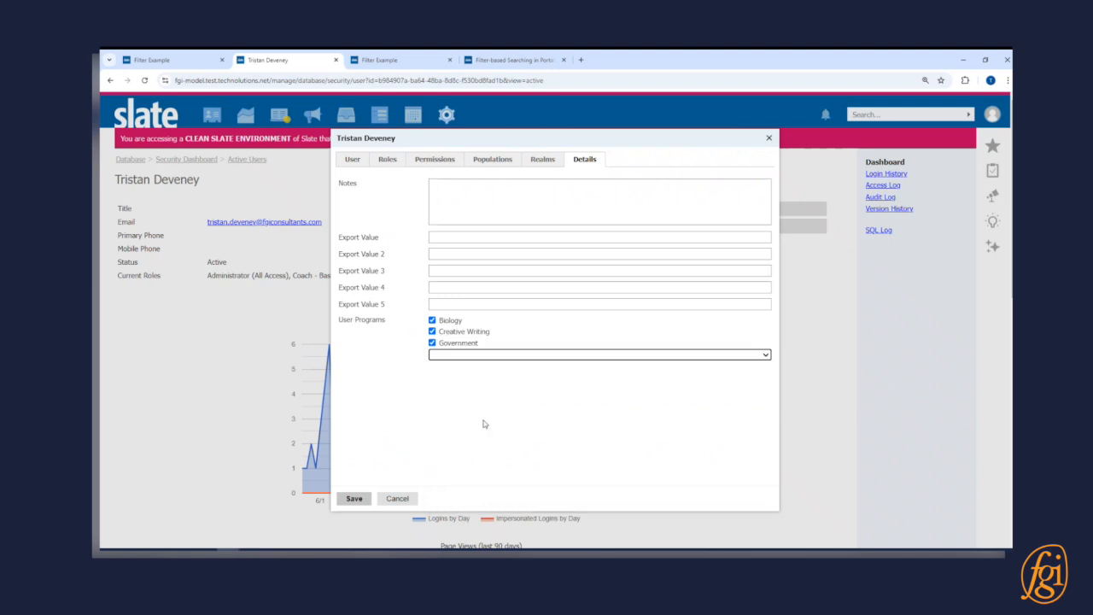
{"action": "left_click", "coordinate": [358, 498]}
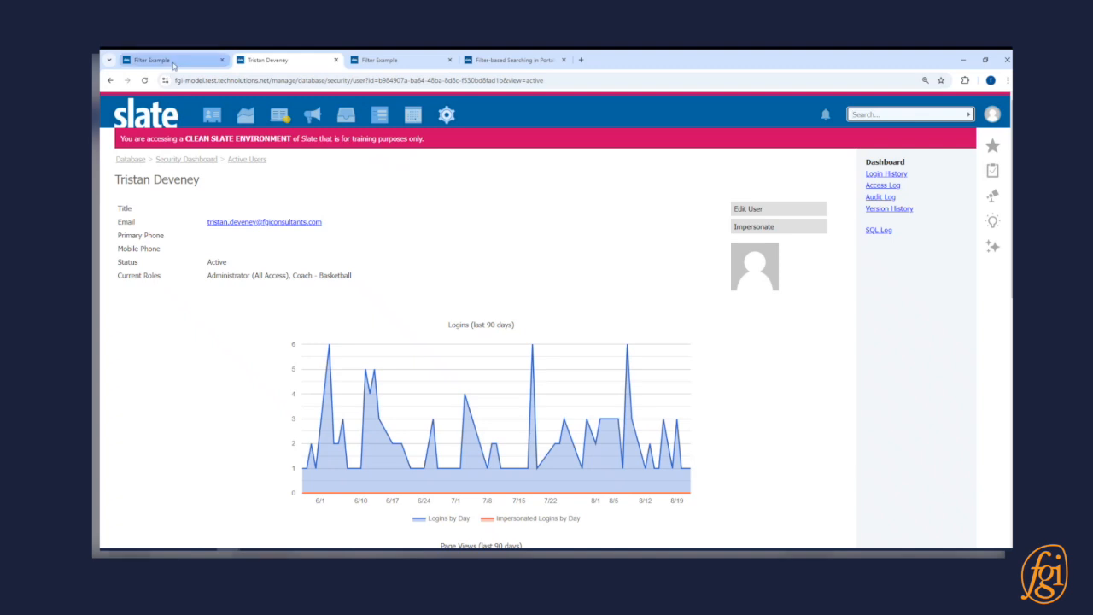
- Open the Programs query of the Filter Example portal and add a new subquery filter
{"action": "left_click", "coordinate": [173, 63]}
{"action": "scroll", "coordinate": [275, 313], "scroll_direction": "down", "scroll_amount": 3}
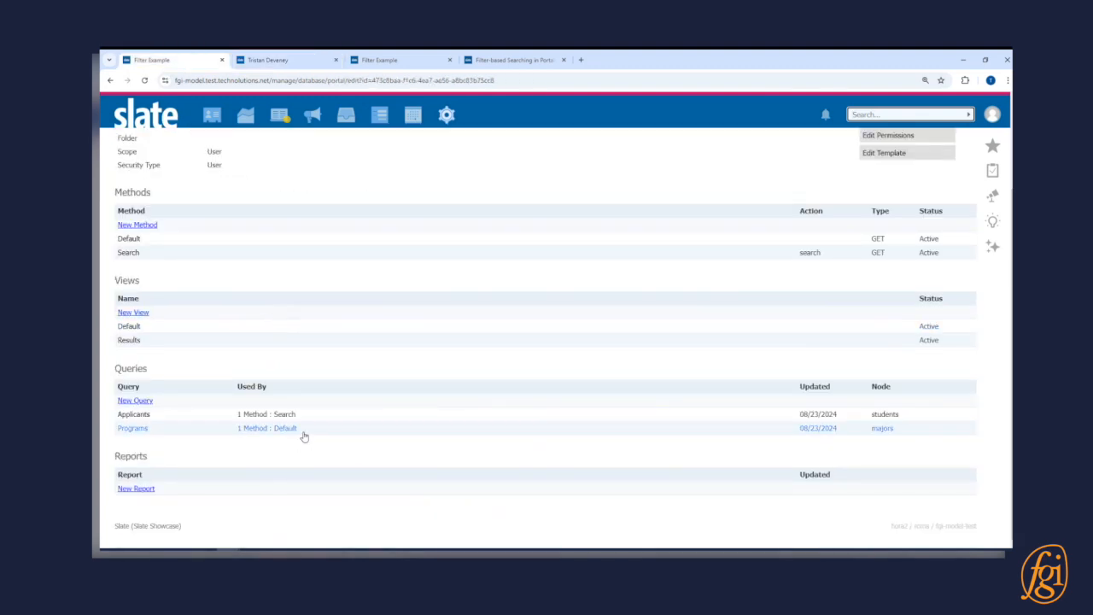
{"action": "left_click", "coordinate": [357, 431]}
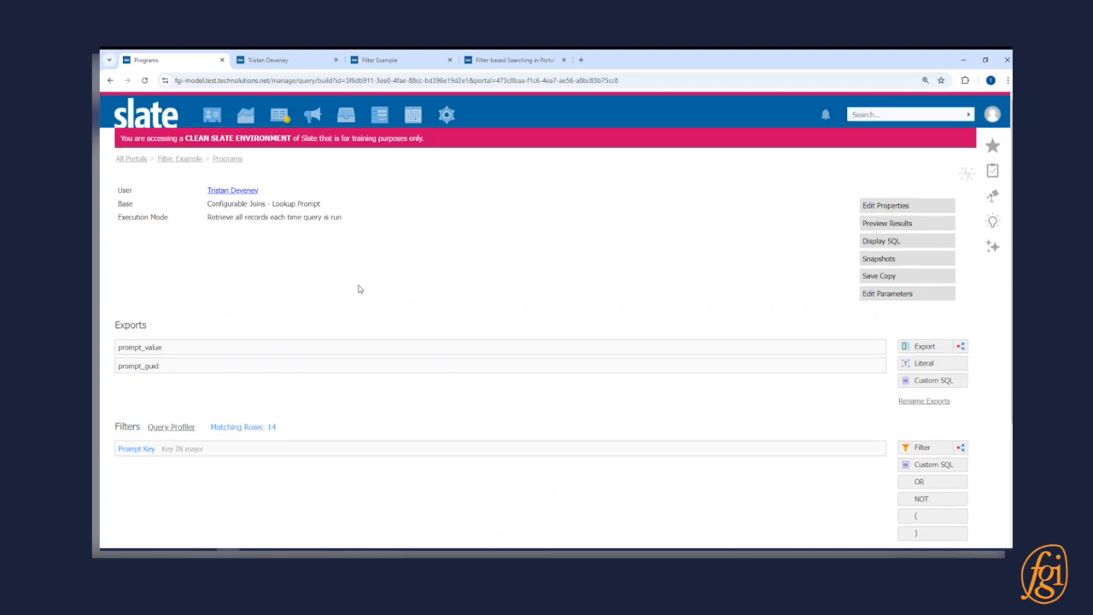
{"action": "scroll", "coordinate": [358, 287], "scroll_direction": "down", "scroll_amount": 2}
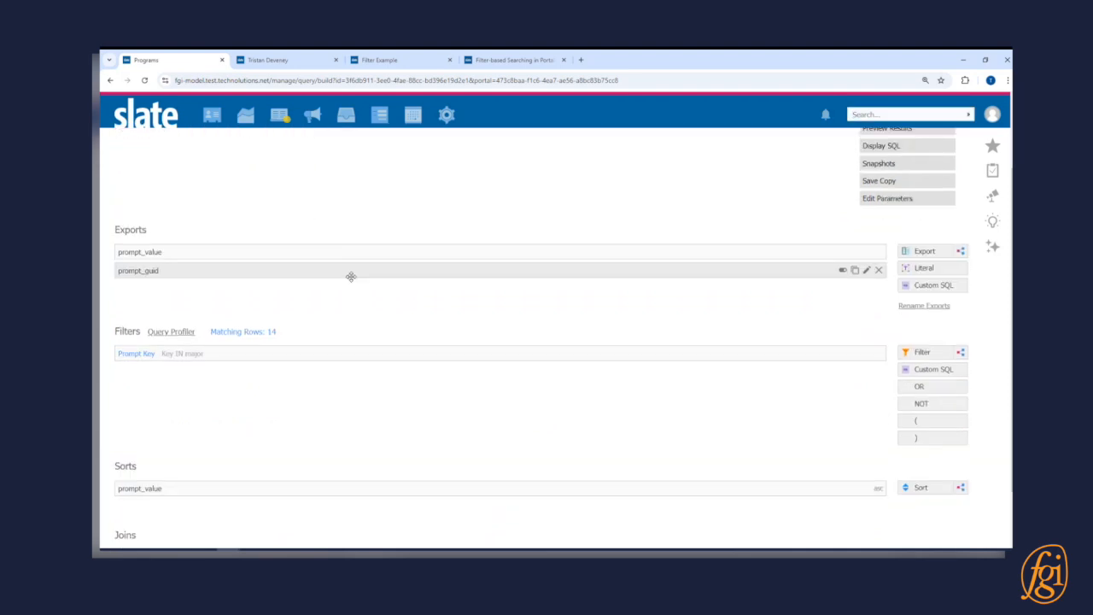
{"action": "left_click", "coordinate": [961, 353]}
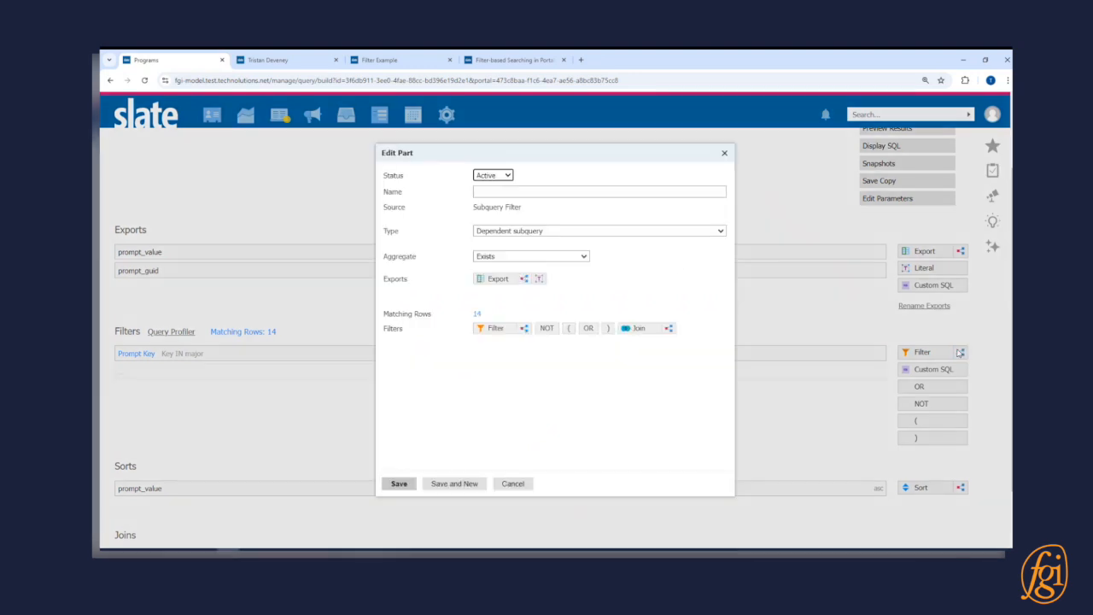
- Make the filter an independent subquery with category Related and base User
{"action": "left_click", "coordinate": [628, 232]}
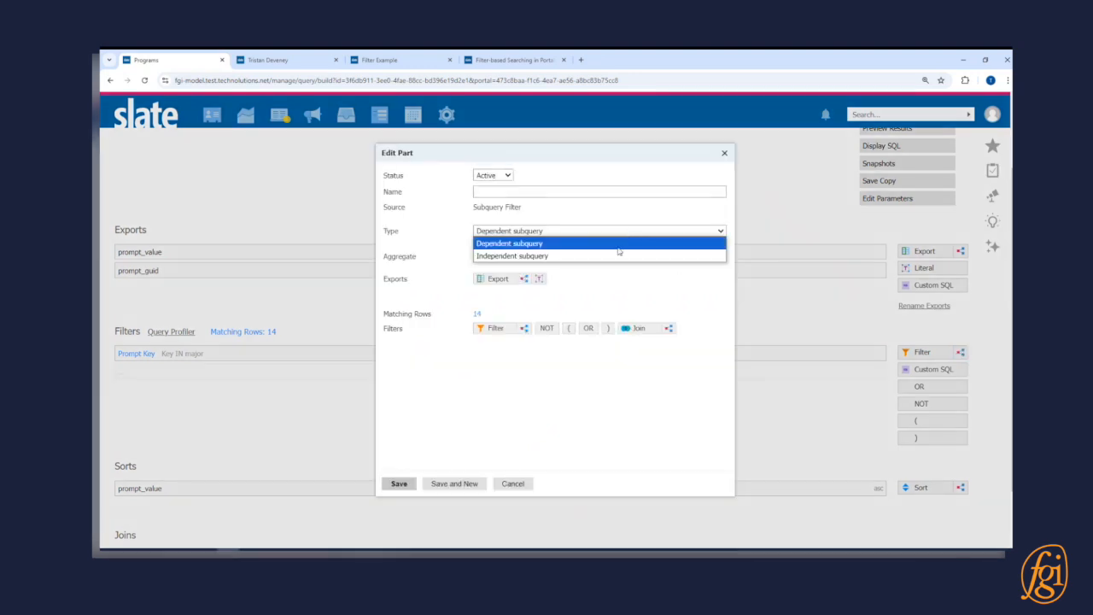
{"action": "left_click", "coordinate": [620, 256]}
{"action": "left_click", "coordinate": [584, 248]}
{"action": "left_click", "coordinate": [568, 273]}
{"action": "left_click", "coordinate": [590, 264]}
{"action": "scroll", "coordinate": [595, 341], "scroll_direction": "down", "scroll_amount": 10}
{"action": "scroll", "coordinate": [594, 341], "scroll_direction": "down", "scroll_amount": 10}
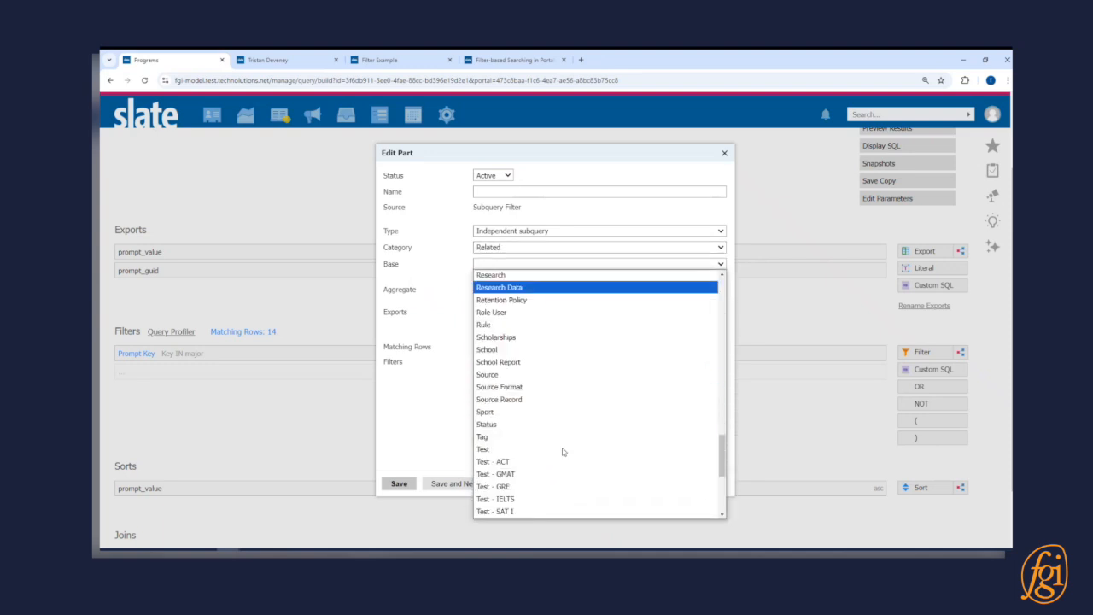
{"action": "scroll", "coordinate": [571, 443], "scroll_direction": "down", "scroll_amount": 5}
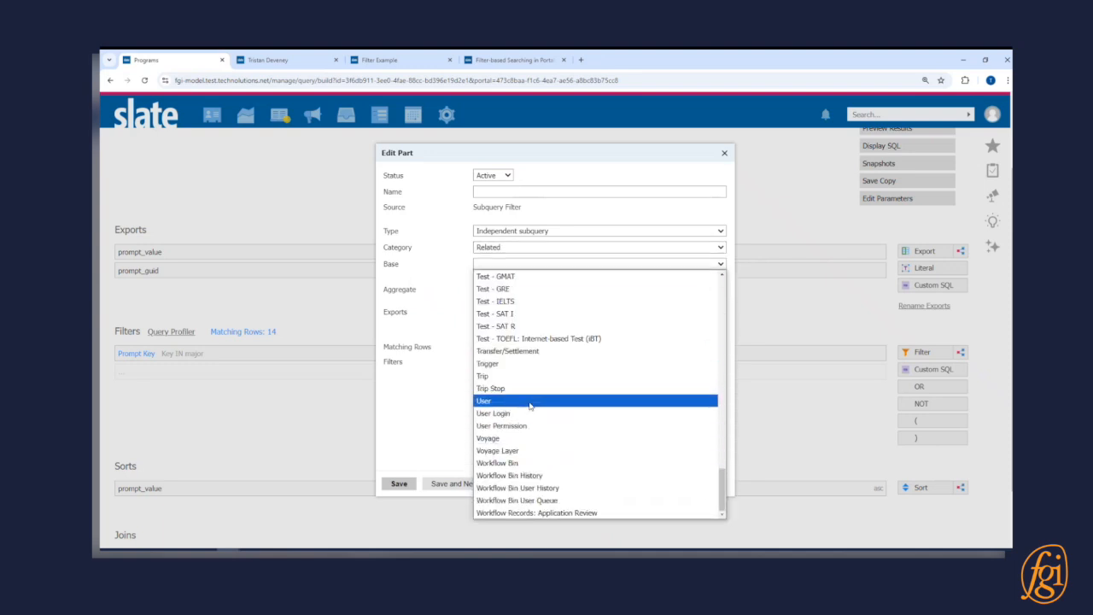
{"action": "left_click", "coordinate": [572, 398]}
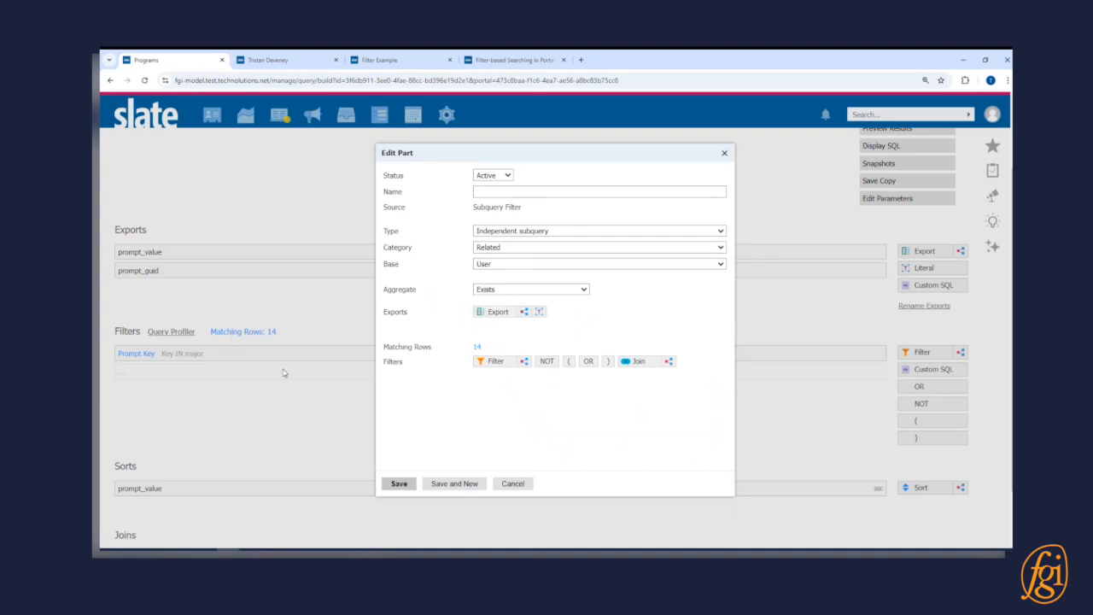
{"action": "scroll", "coordinate": [244, 274], "scroll_direction": "up", "scroll_amount": 2}
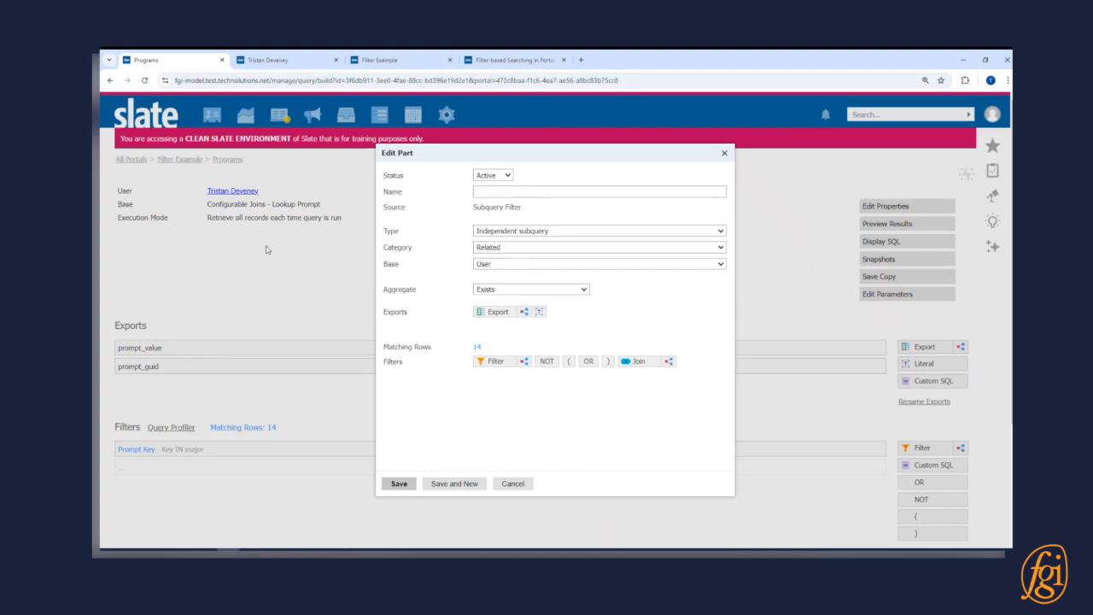
{"action": "double_click", "coordinate": [600, 304]}
{"action": "left_click", "coordinate": [491, 361]}
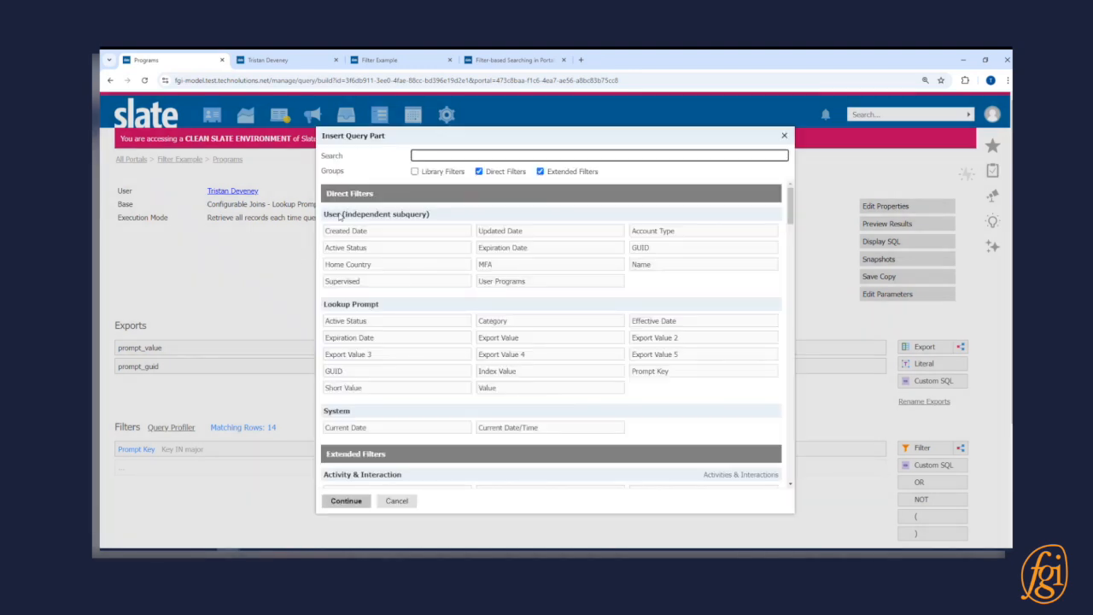
{"action": "left_click", "coordinate": [659, 252]}
{"action": "left_click", "coordinate": [346, 501]}
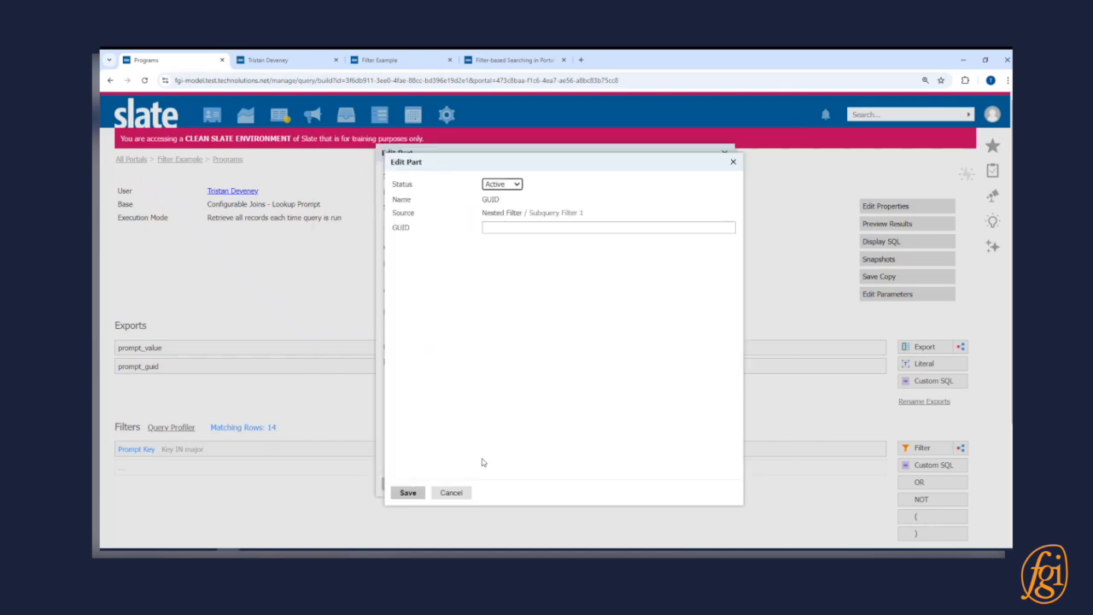
{"action": "left_click", "coordinate": [512, 228]}
{"action": "type", "text": "@identity"}
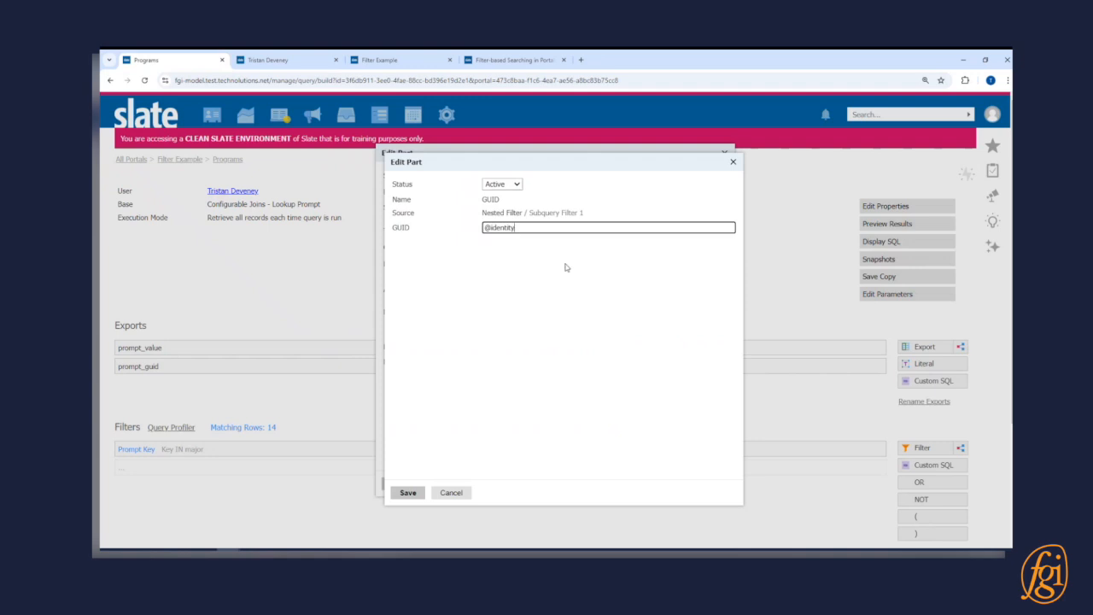
{"action": "left_click", "coordinate": [561, 321]}
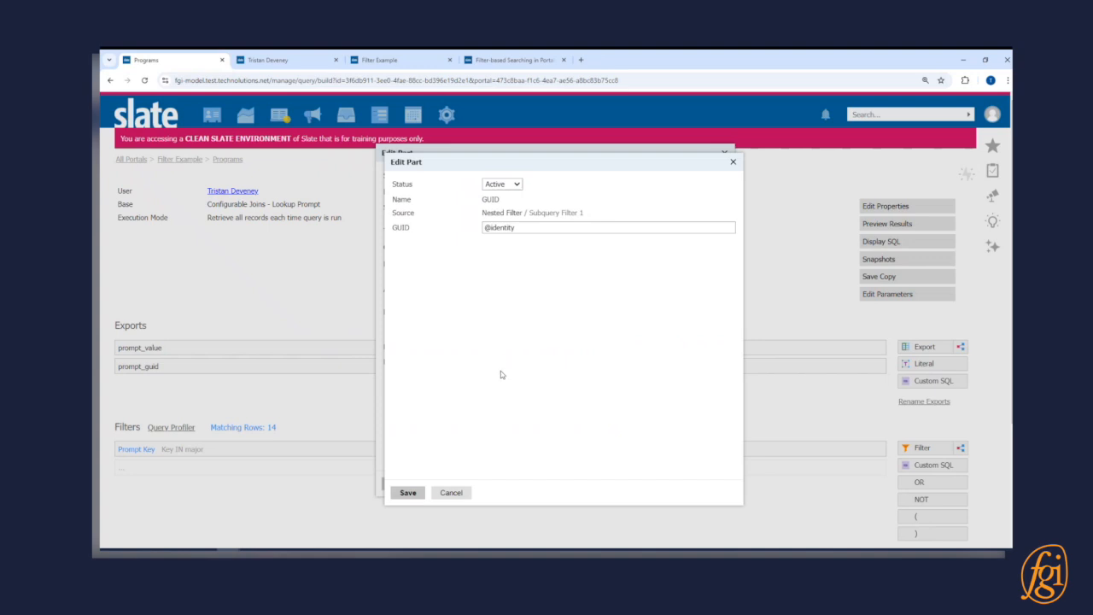
{"action": "left_click", "coordinate": [408, 492]}
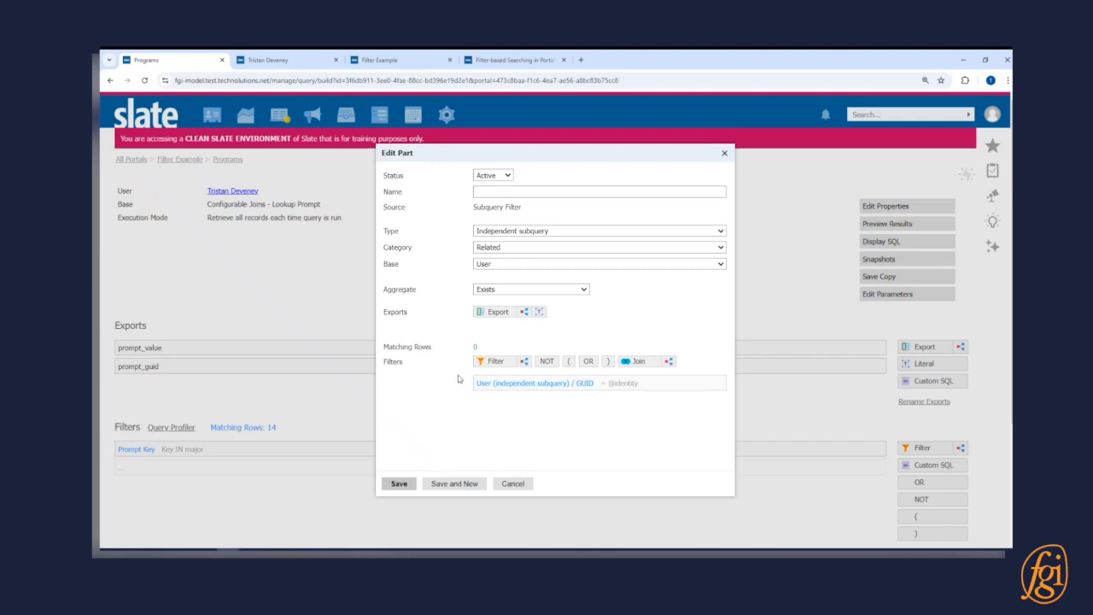
- Join the User base of the subquery to its Field Values
{"action": "left_click", "coordinate": [647, 361]}
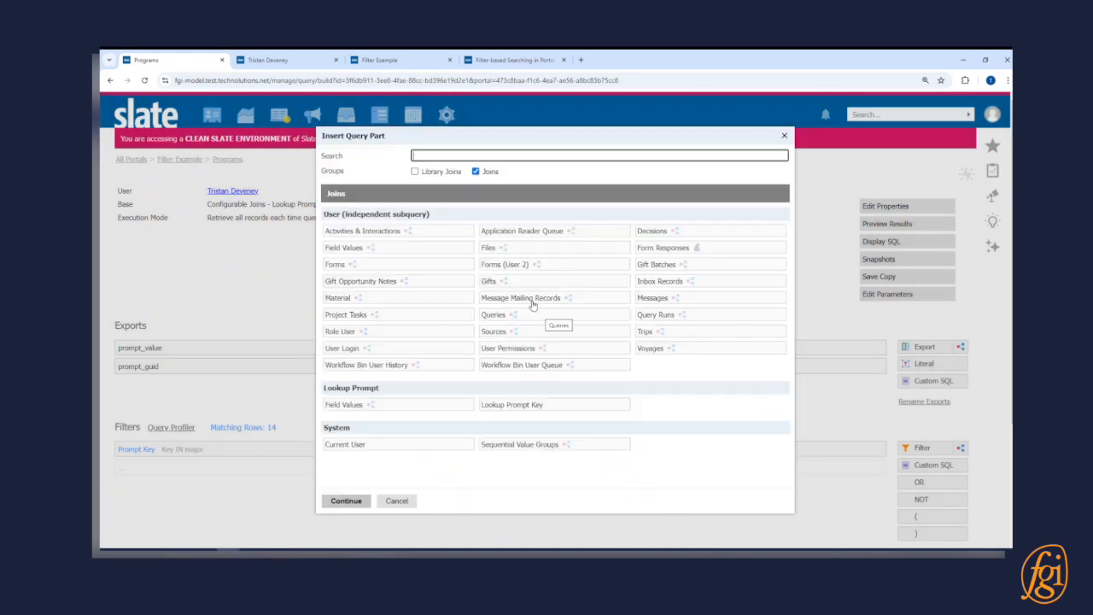
{"action": "left_click", "coordinate": [415, 249]}
{"action": "left_click", "coordinate": [348, 501]}
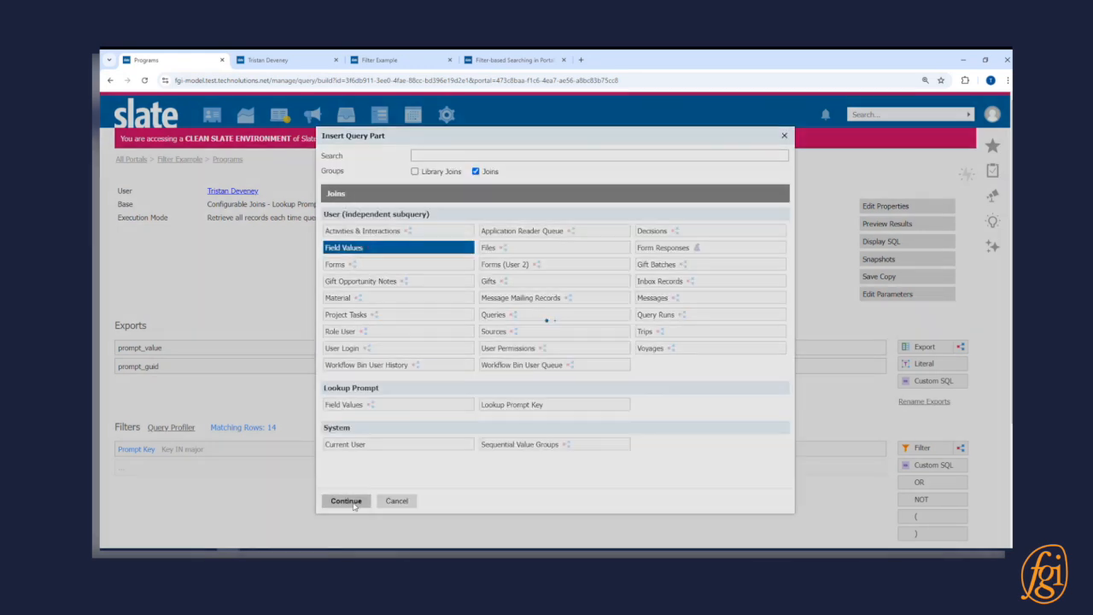
- Add a Field Values ID filter to the subquery, set the ID to user_programs, and save it
{"action": "left_click", "coordinate": [491, 362]}
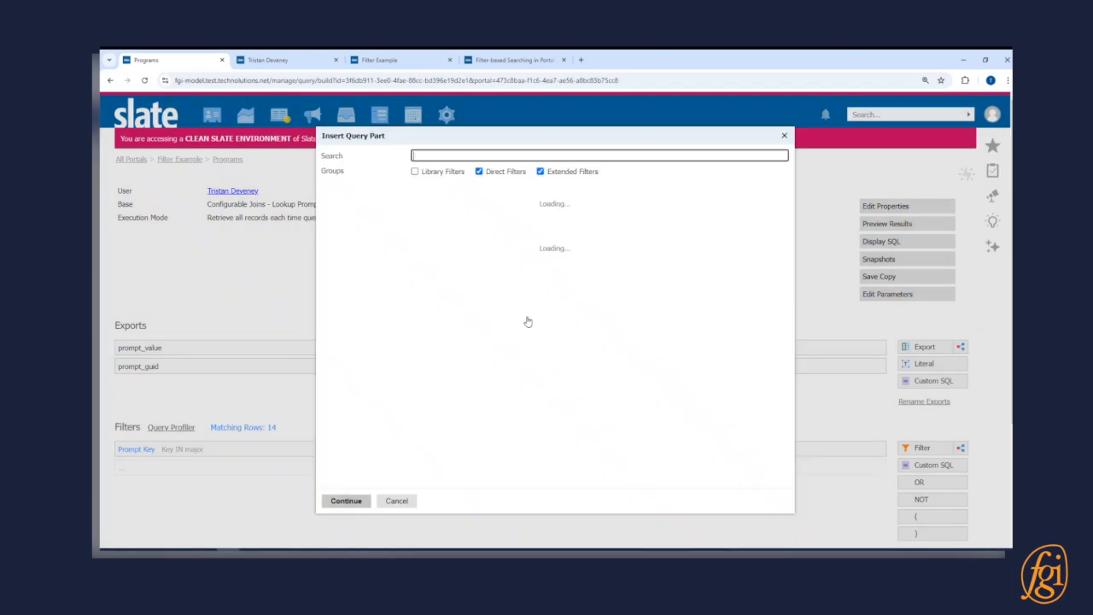
{"action": "left_click", "coordinate": [383, 229]}
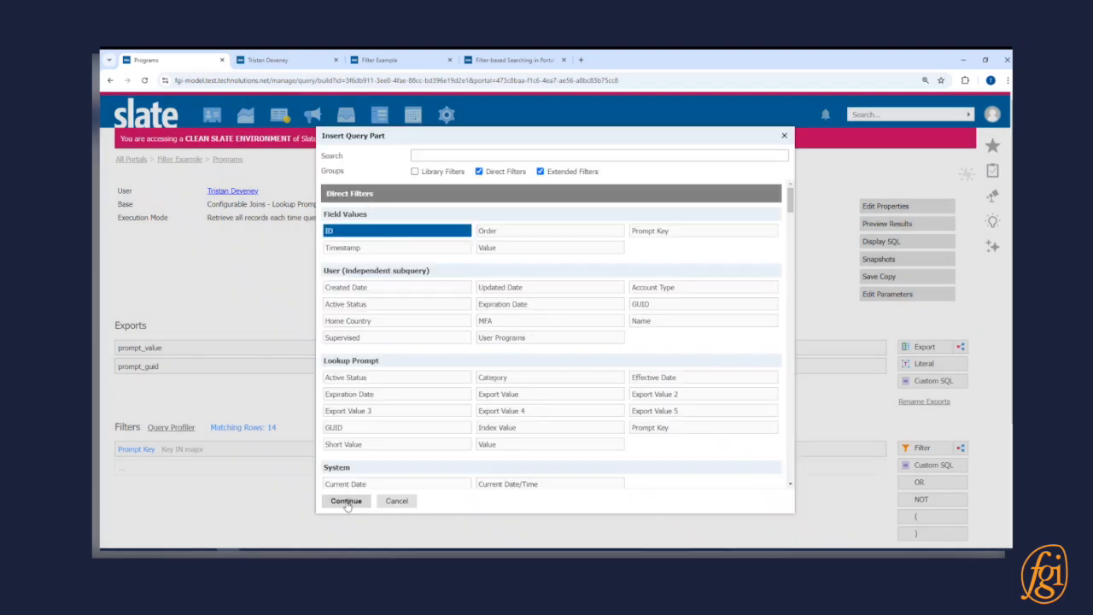
{"action": "left_click", "coordinate": [347, 500]}
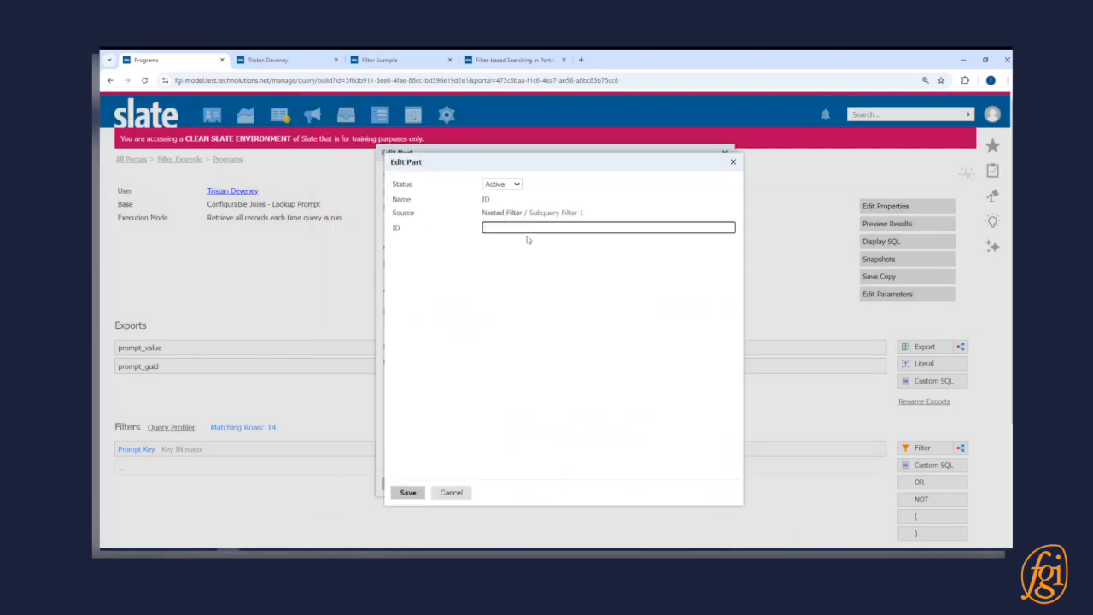
{"action": "type", "text": "user_programs"}
{"action": "left_click", "coordinate": [407, 492]}
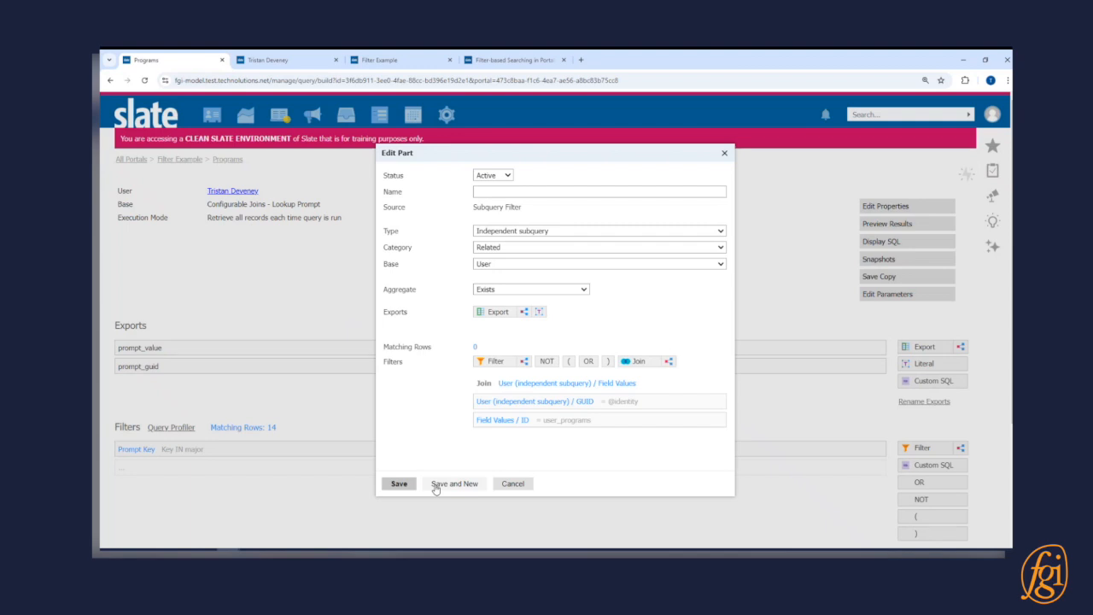
- Set the subquery's aggregate to Comparison and add the Field Values Prompt GUID and Lookup Prompt GUID exports
{"action": "left_click", "coordinate": [567, 291]}
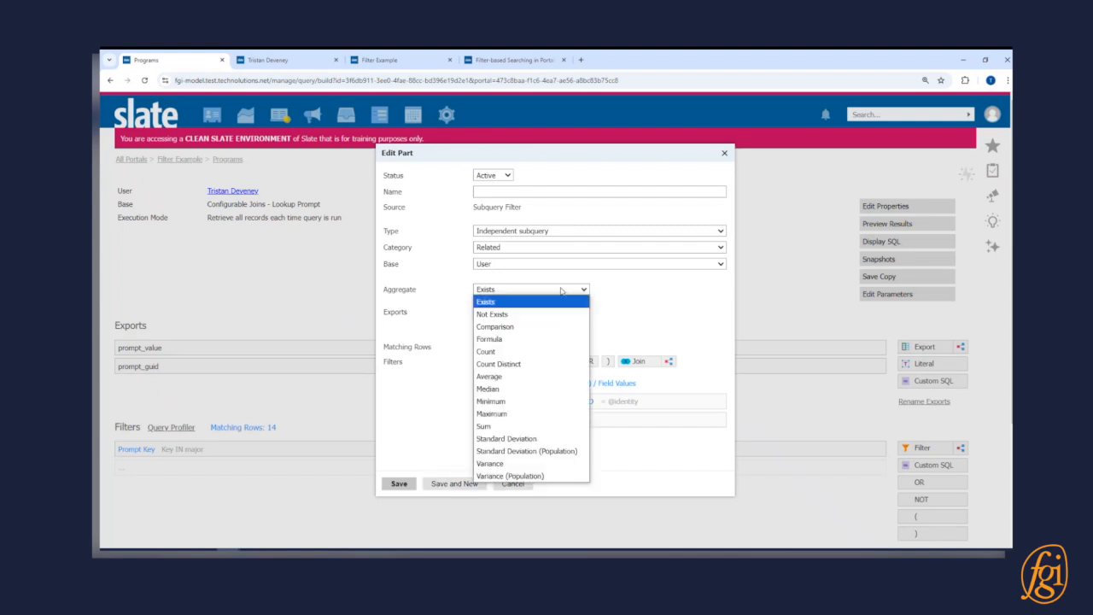
{"action": "left_click", "coordinate": [547, 328]}
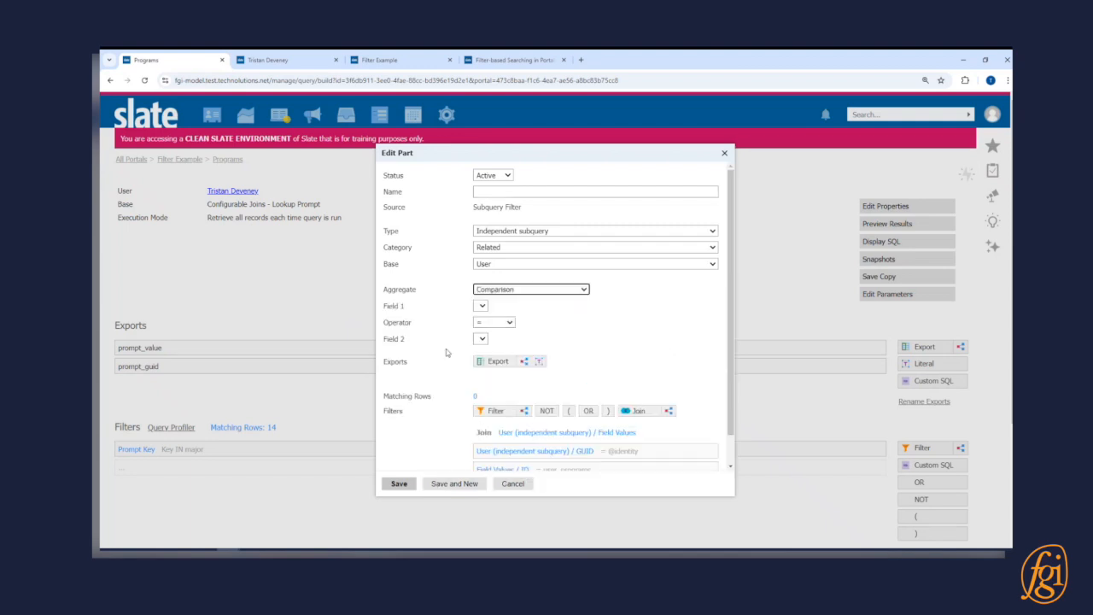
{"action": "left_click", "coordinate": [495, 360]}
{"action": "type", "text": "guid"}
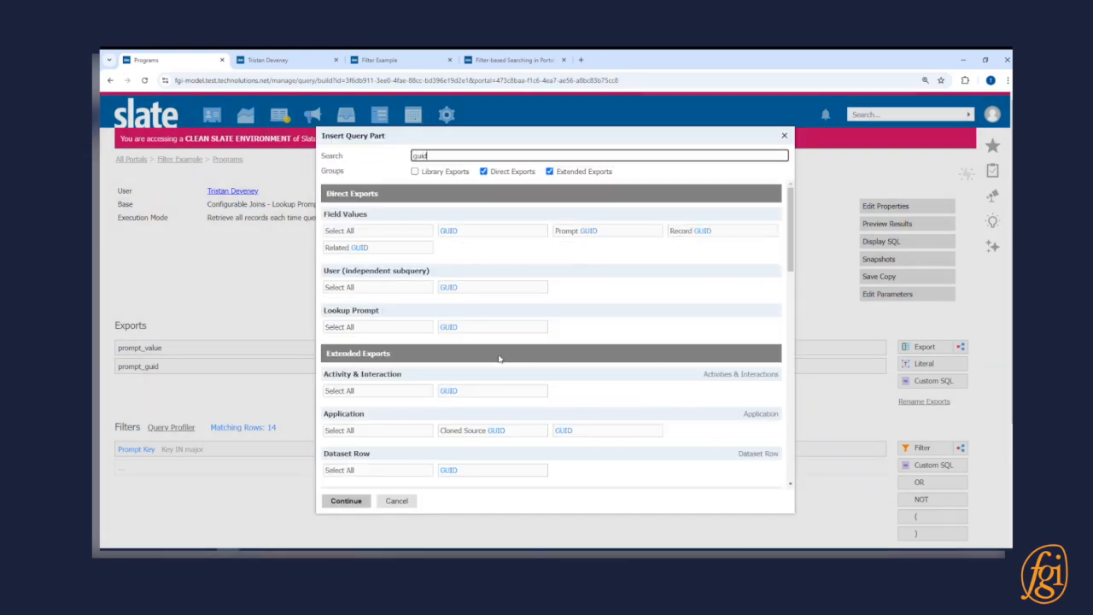
{"action": "left_click", "coordinate": [602, 231]}
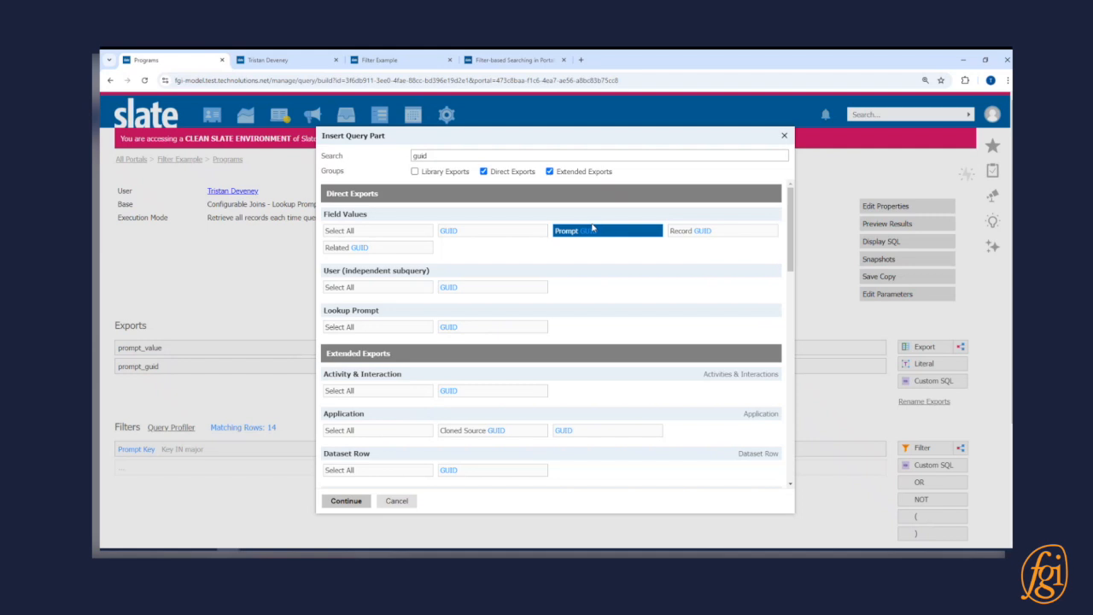
{"action": "left_click", "coordinate": [503, 328]}
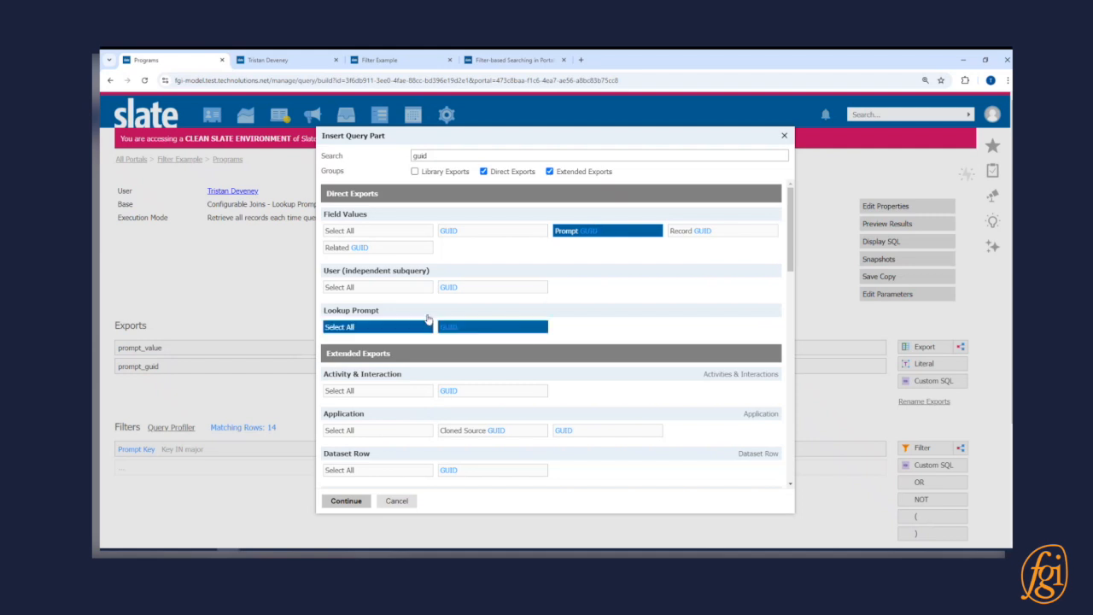
{"action": "left_click", "coordinate": [346, 501]}
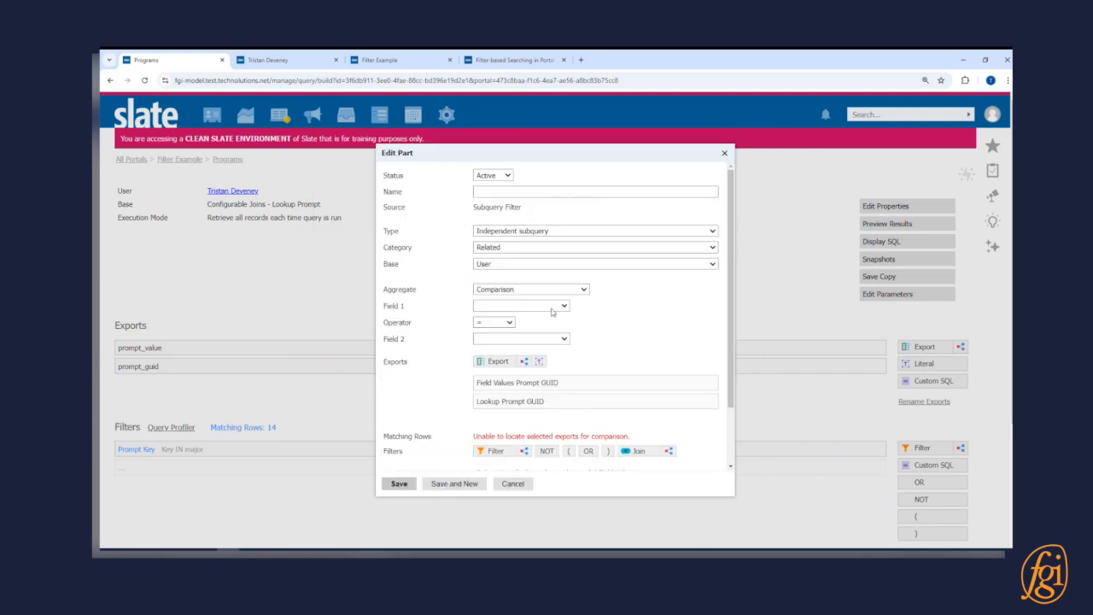
- Compare Field Values Prompt GUID as equal to Lookup Prompt GUID, and save the subquery filter under the name "same program"
{"action": "left_click", "coordinate": [551, 306]}
{"action": "left_click", "coordinate": [546, 331]}
{"action": "left_click", "coordinate": [546, 339]}
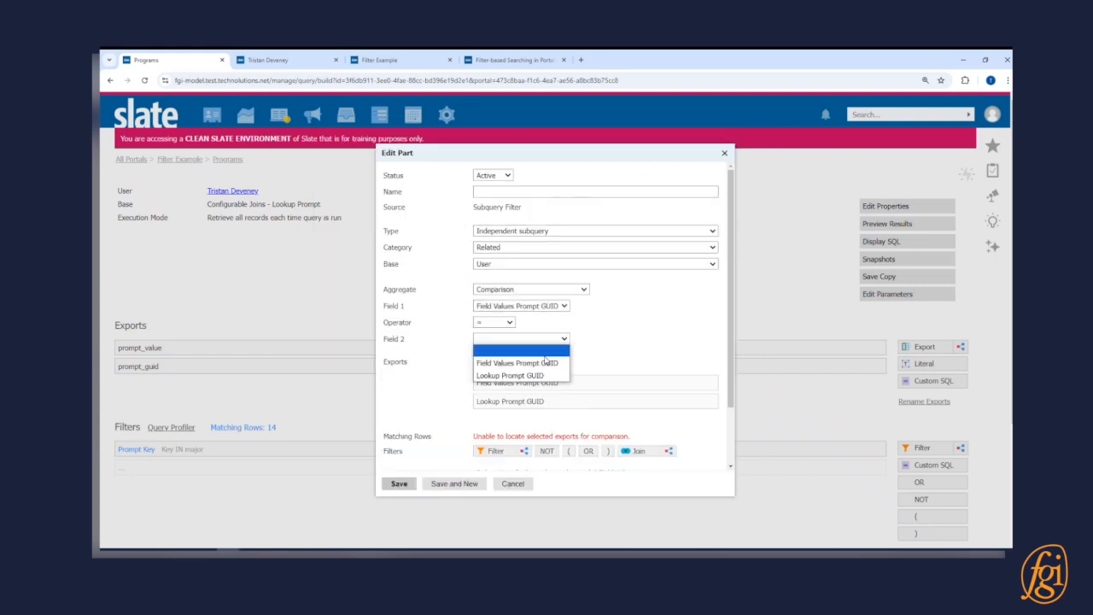
{"action": "left_click", "coordinate": [543, 376]}
{"action": "left_click", "coordinate": [553, 191]}
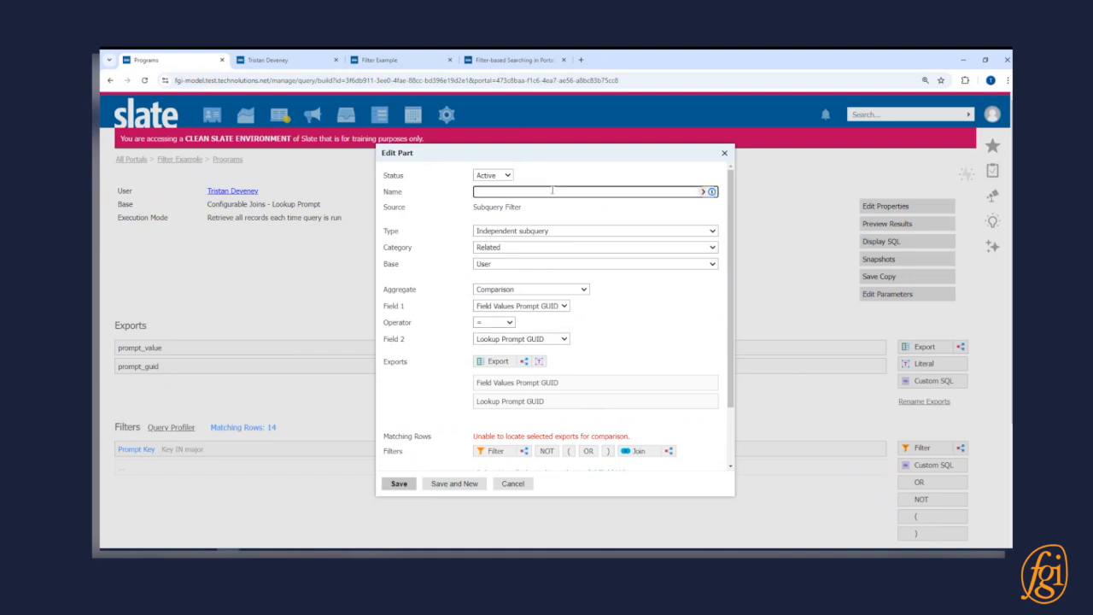
{"action": "type", "text": "same program"}
{"action": "left_click", "coordinate": [399, 483]}
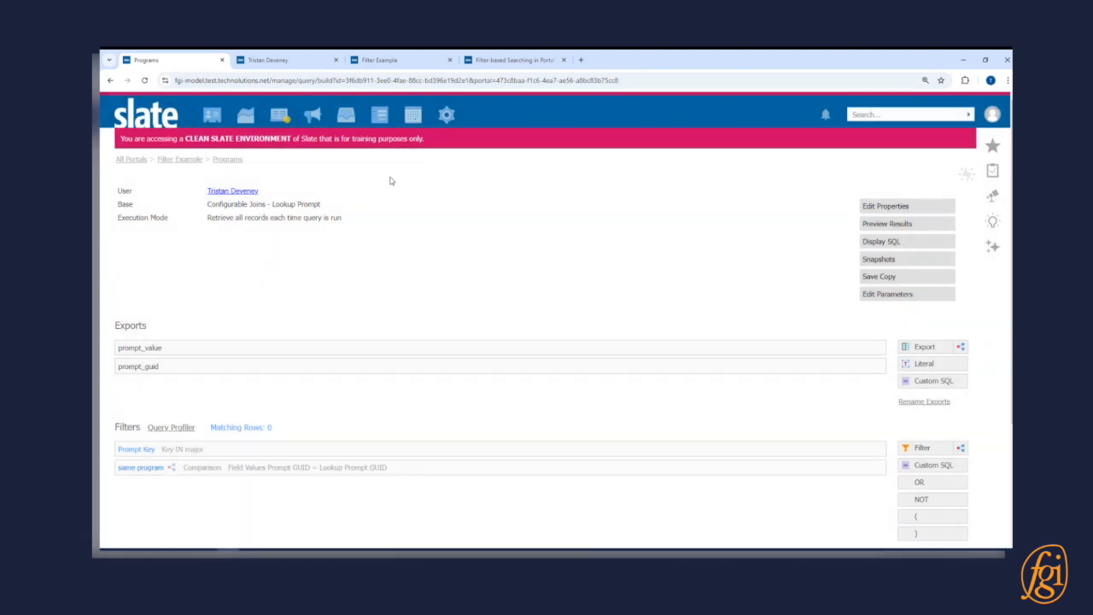
- Reload the live Filter Example portal and check which majors are selectable with the new filter
{"action": "left_click", "coordinate": [379, 59]}
{"action": "left_click", "coordinate": [144, 80]}
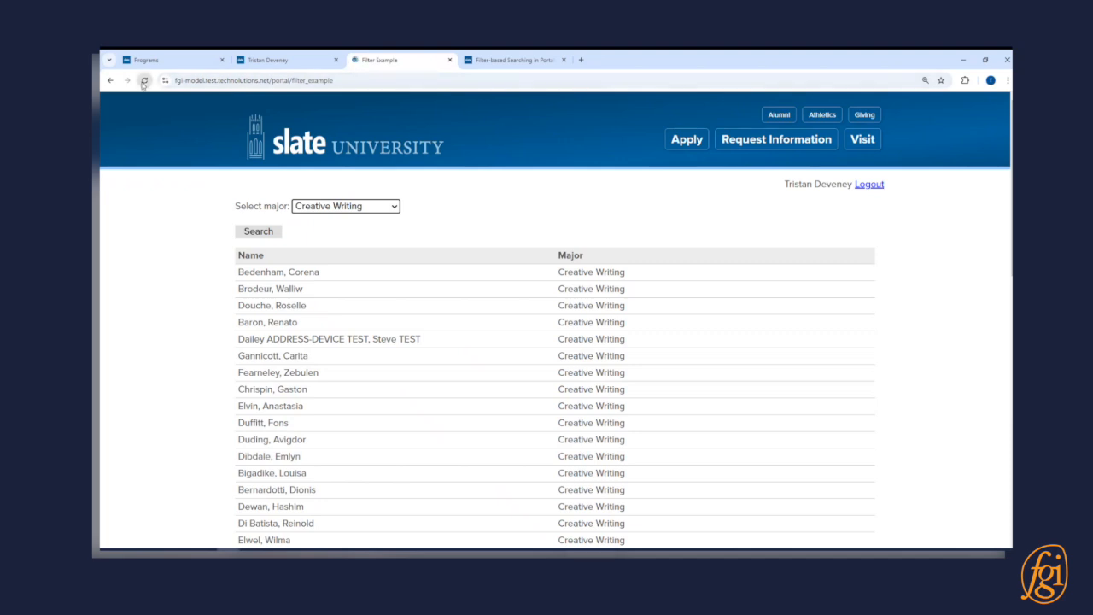
{"action": "left_click", "coordinate": [360, 207]}
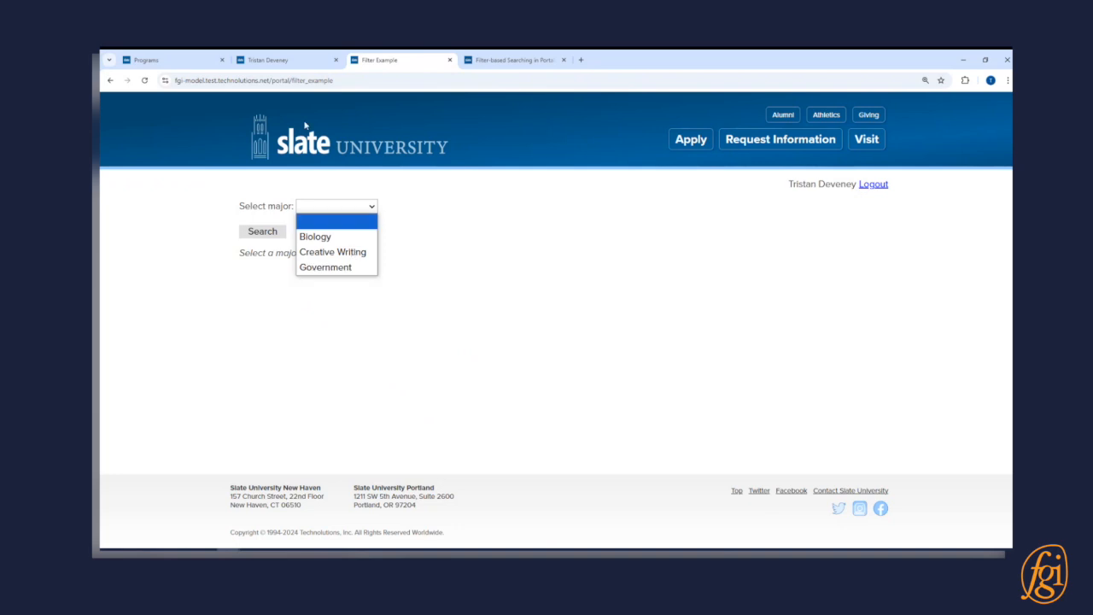
- In the user's account details, replace the Biology, Creative Writing and Government User Programs with Computer Science and Engineering, and save
{"action": "left_click", "coordinate": [267, 60]}
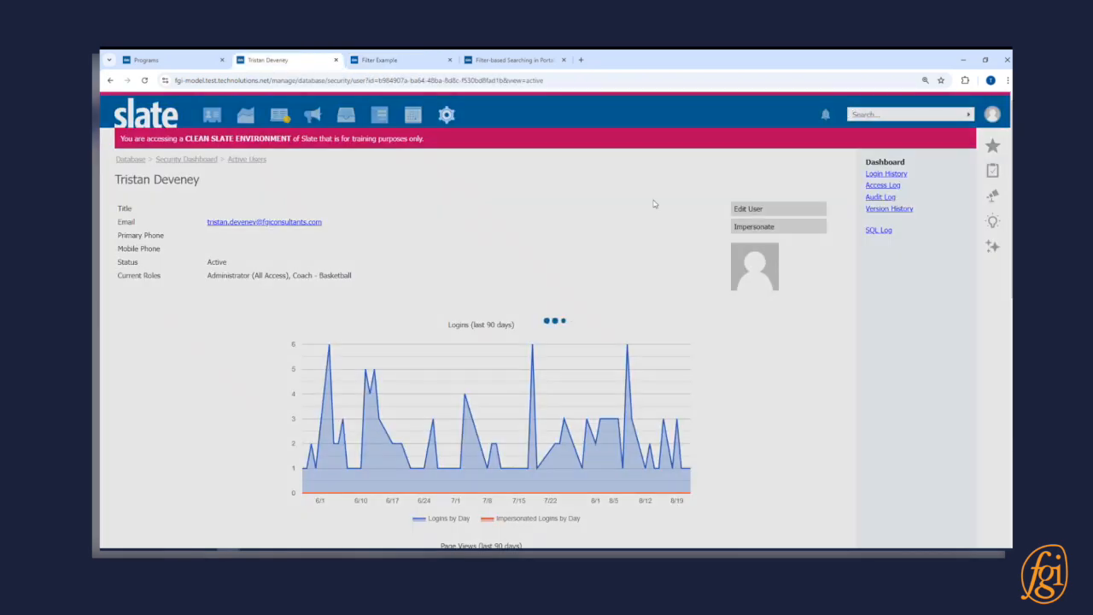
{"action": "left_click", "coordinate": [772, 209]}
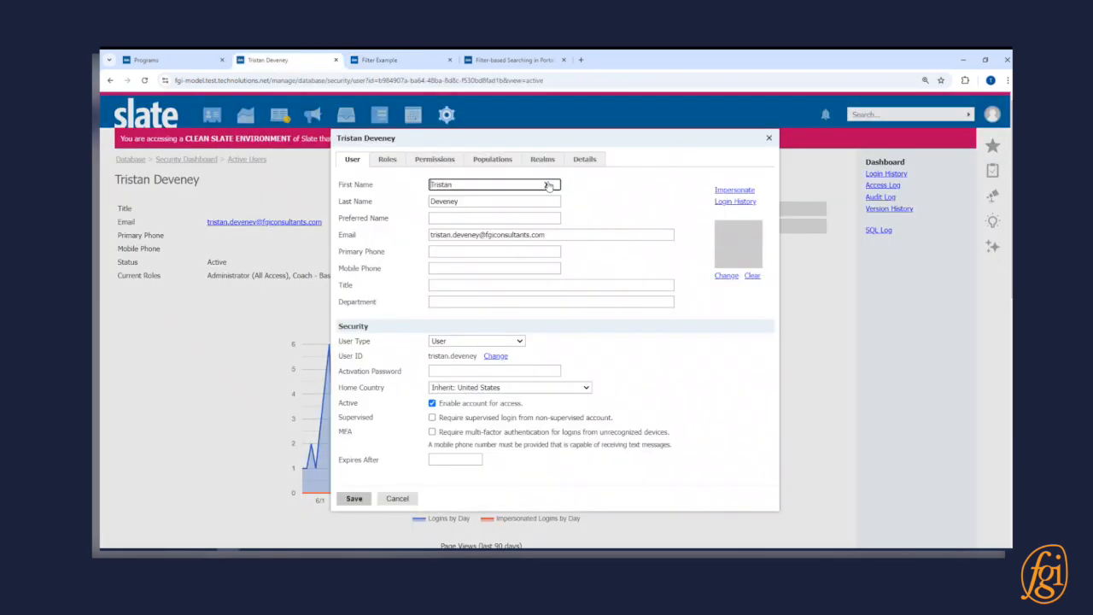
{"action": "left_click", "coordinate": [584, 159]}
{"action": "left_click", "coordinate": [481, 355]}
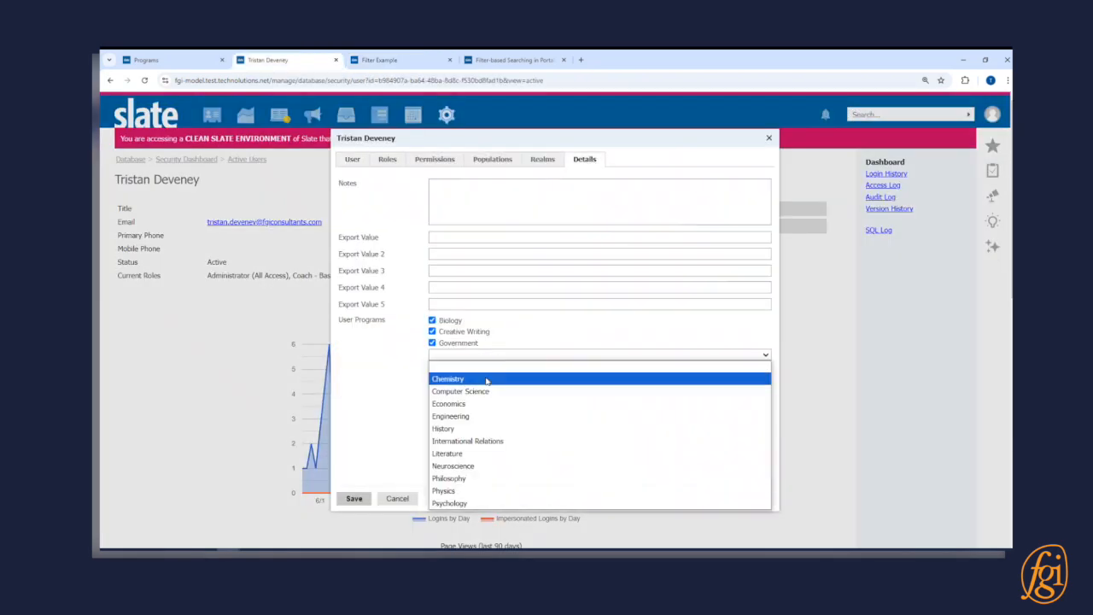
{"action": "left_click", "coordinate": [447, 321]}
{"action": "left_click", "coordinate": [447, 332]}
{"action": "left_click", "coordinate": [450, 342]}
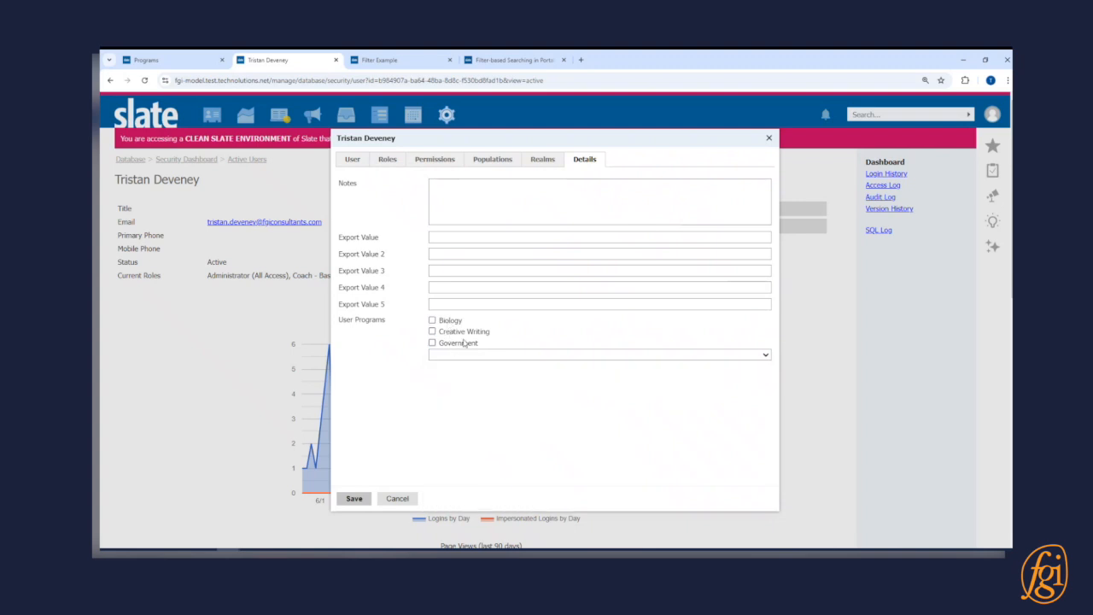
{"action": "left_click", "coordinate": [473, 355]}
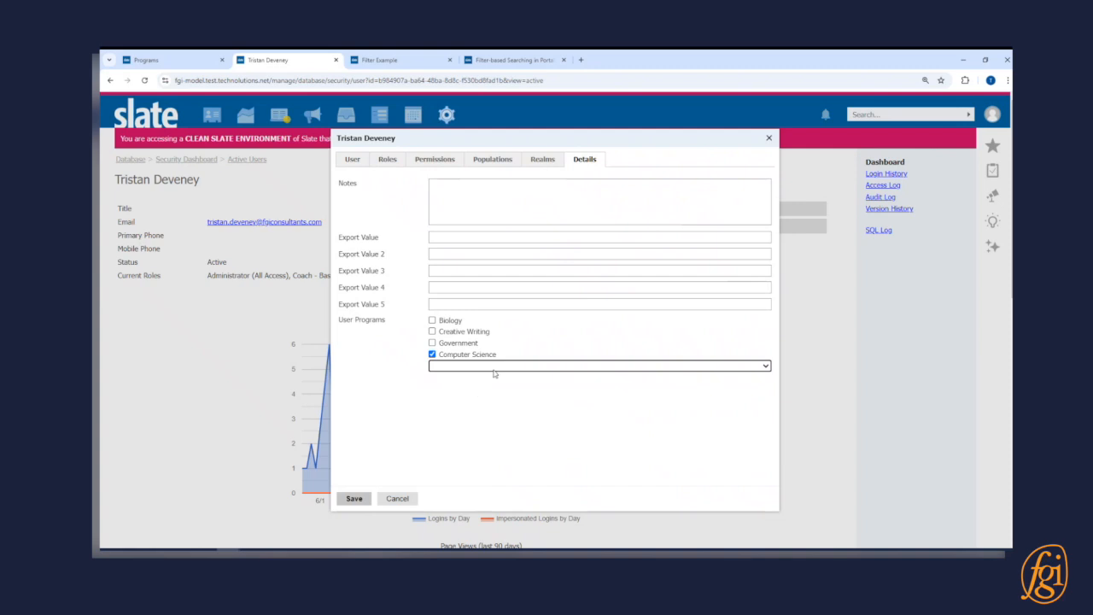
{"action": "left_click", "coordinate": [493, 368]}
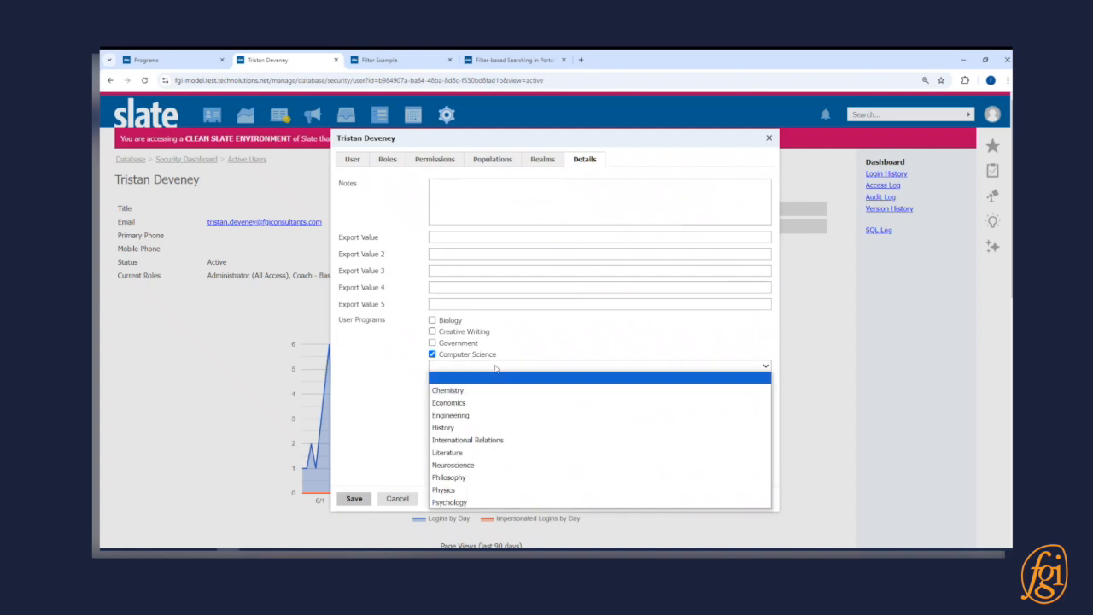
{"action": "left_click", "coordinate": [474, 415]}
{"action": "left_click", "coordinate": [367, 499]}
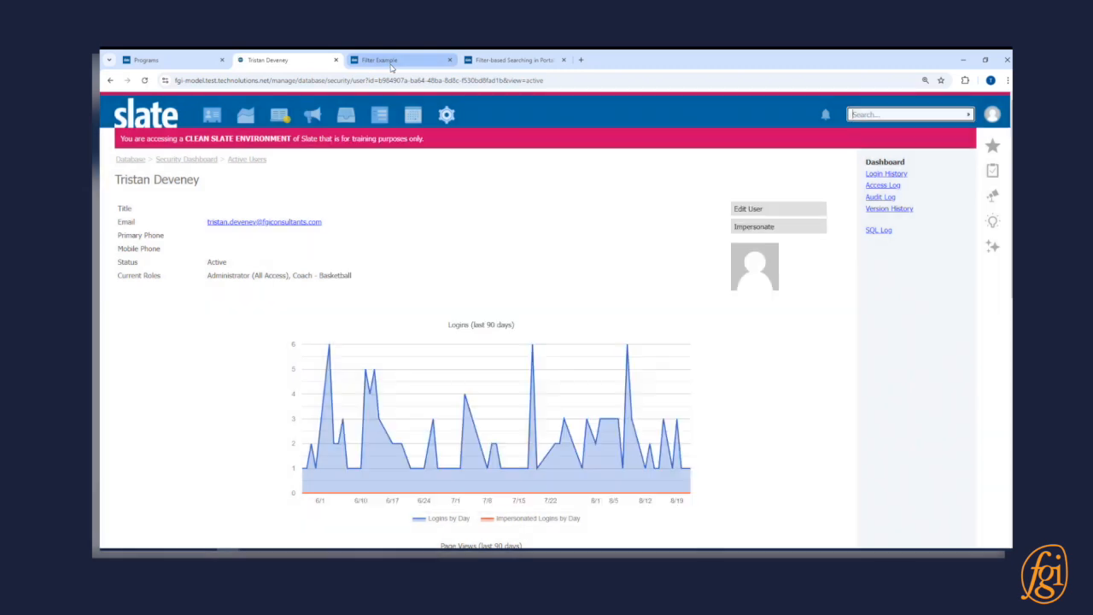
- Return to the live Filter Example portal and check the major options against the changed User Programs
{"action": "left_click", "coordinate": [360, 67]}
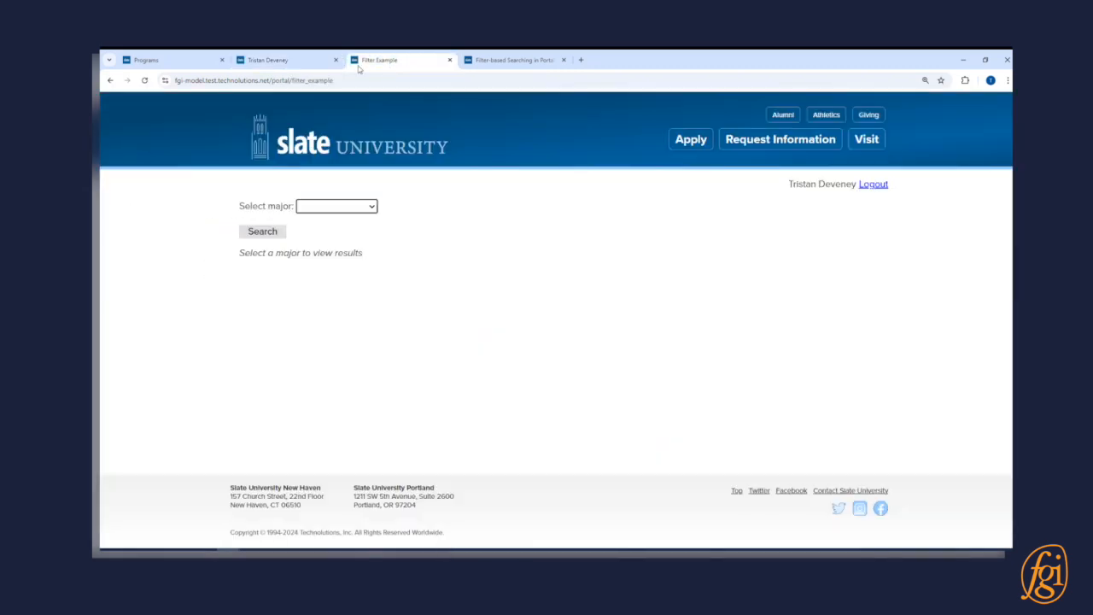
{"action": "left_click", "coordinate": [350, 207]}
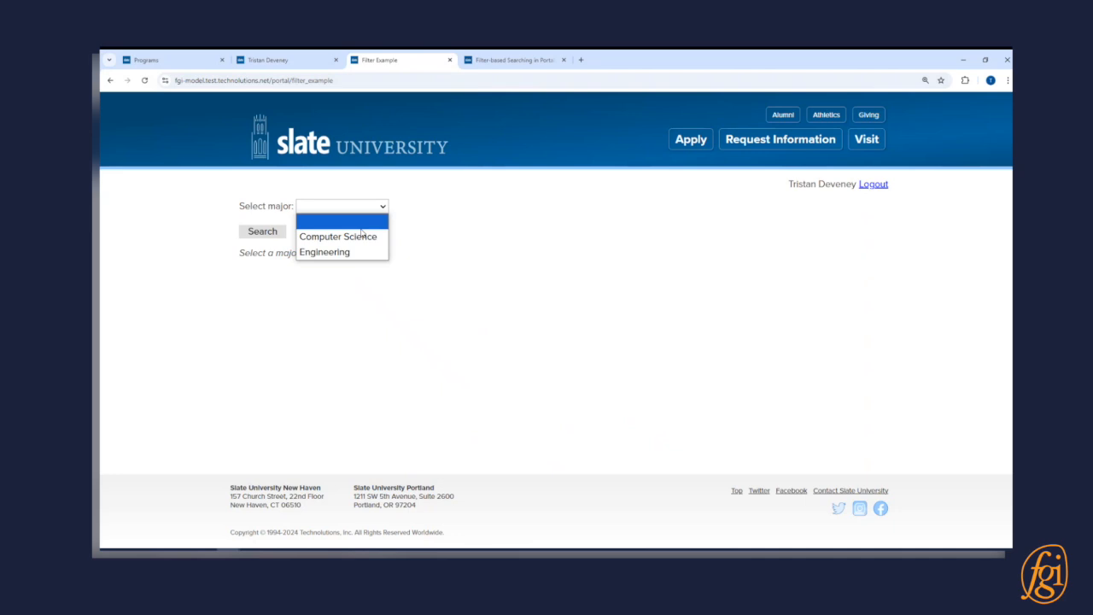